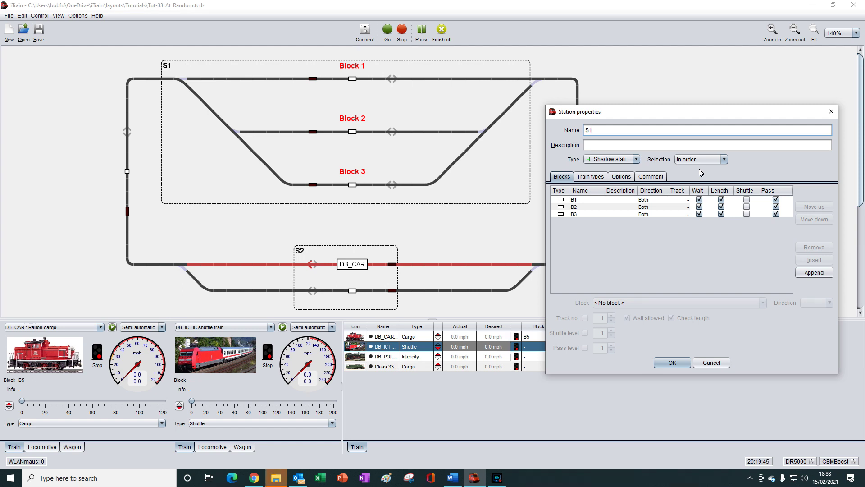
# Set station S1's block selection to At random, check its train types, and accept the station properties
pyautogui.click(704, 160)
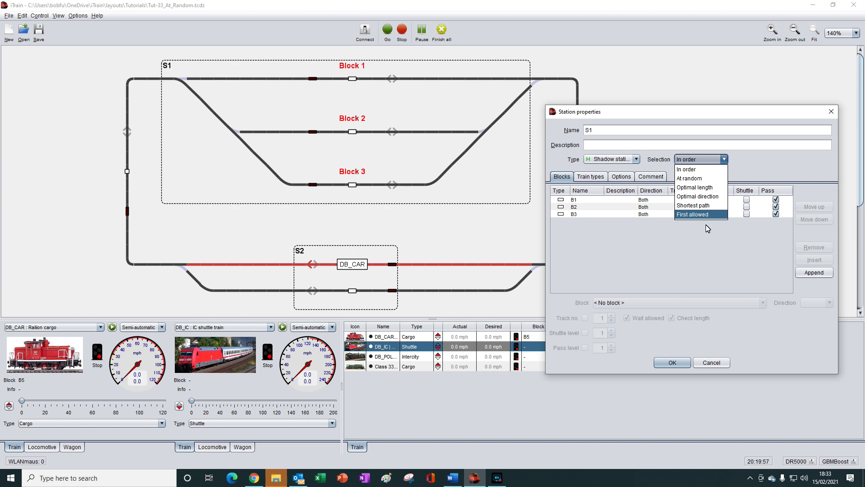
pyautogui.click(696, 179)
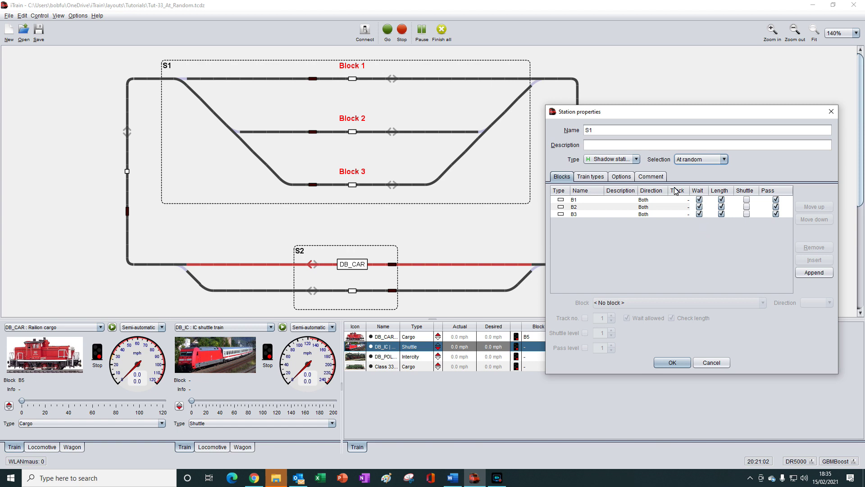
pyautogui.click(599, 178)
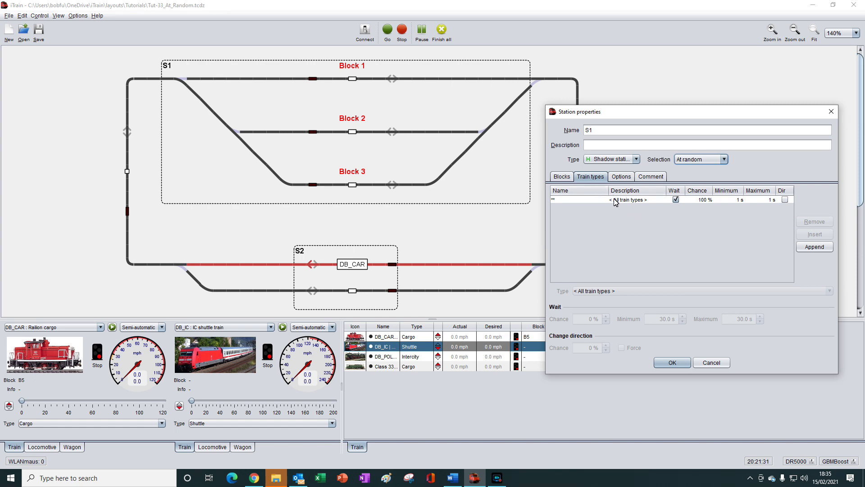
pyautogui.click(563, 176)
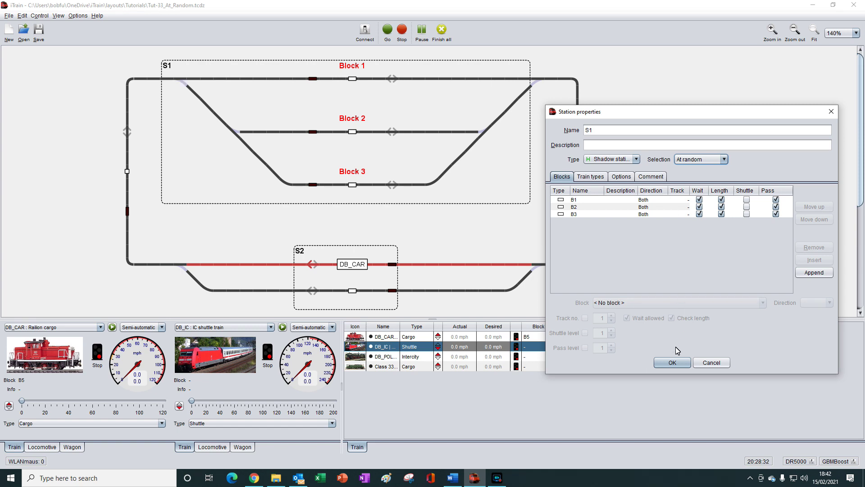
pyautogui.click(672, 363)
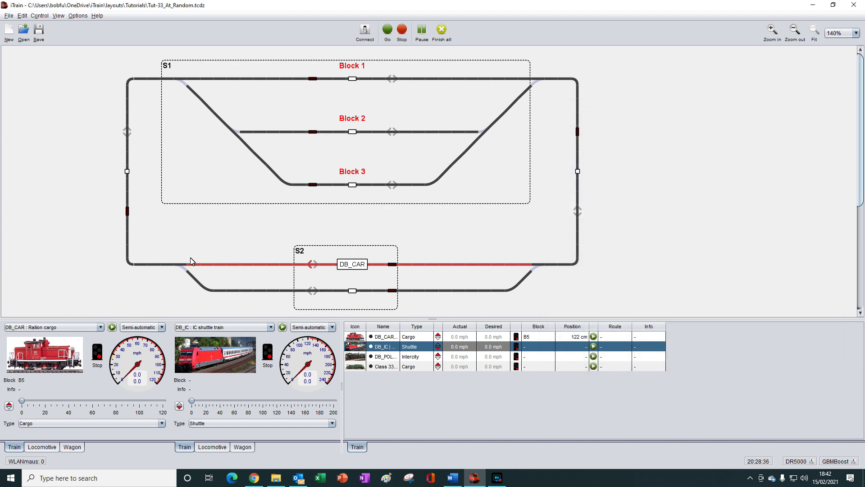
# Start and stop train DB_CAR repeatedly to test which S1 block each new departure reserves
pyautogui.click(112, 327)
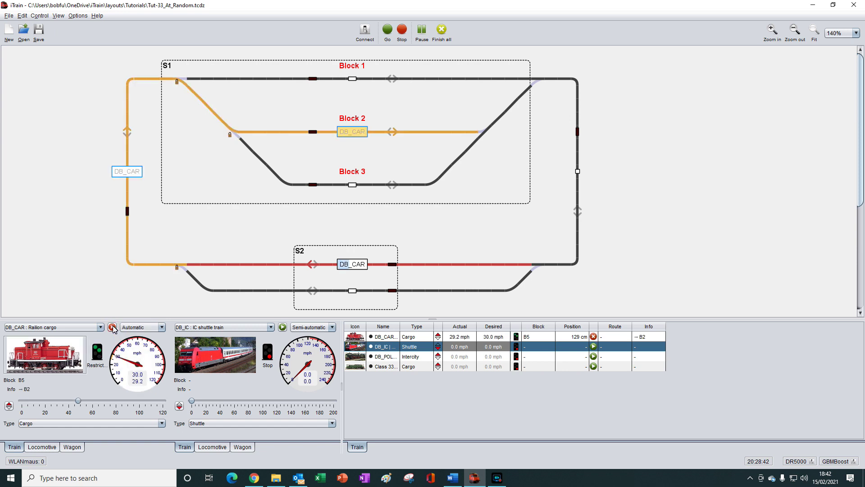
pyautogui.click(112, 327)
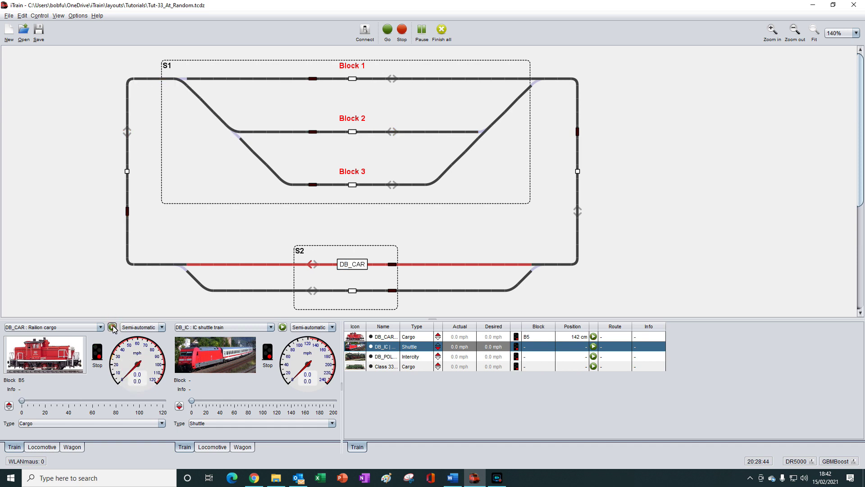
pyautogui.click(112, 327)
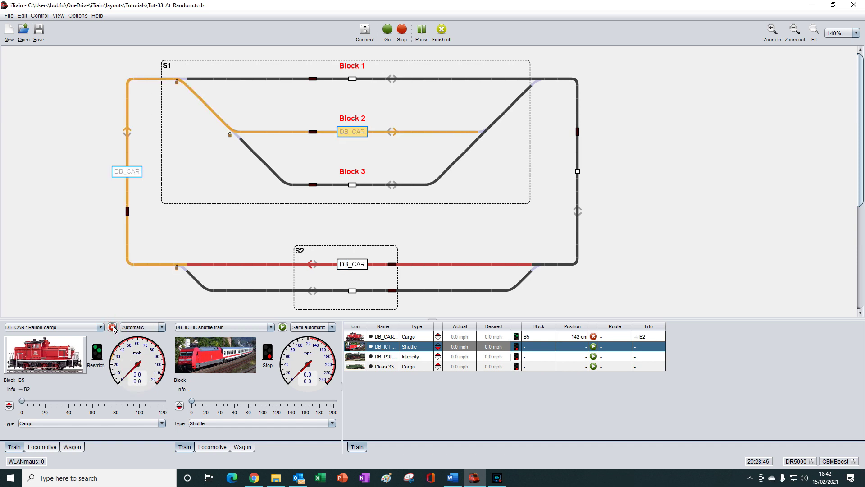
pyautogui.click(112, 327)
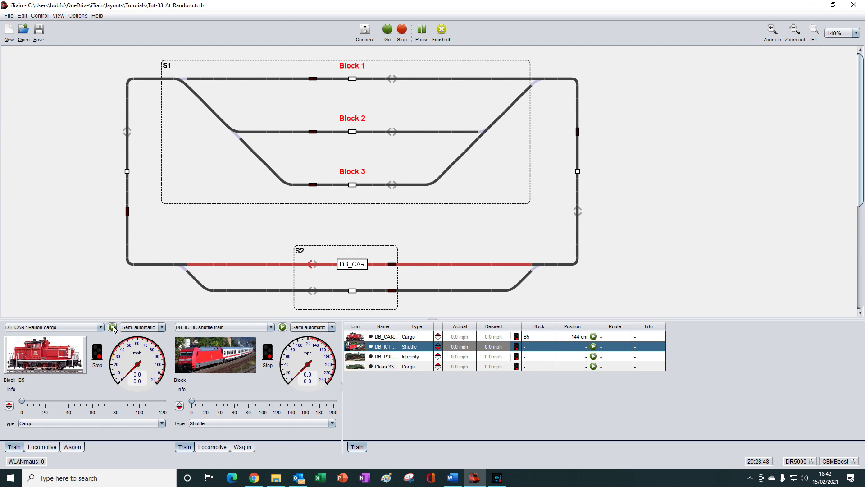
pyautogui.click(112, 327)
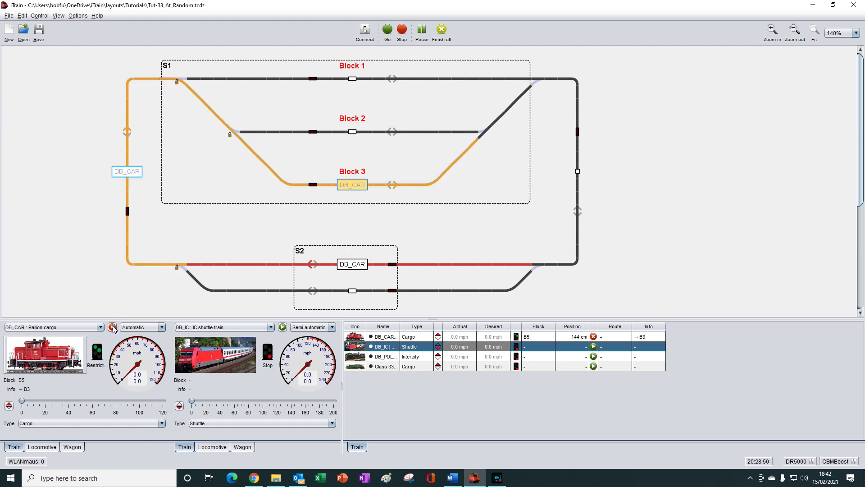
pyautogui.click(112, 327)
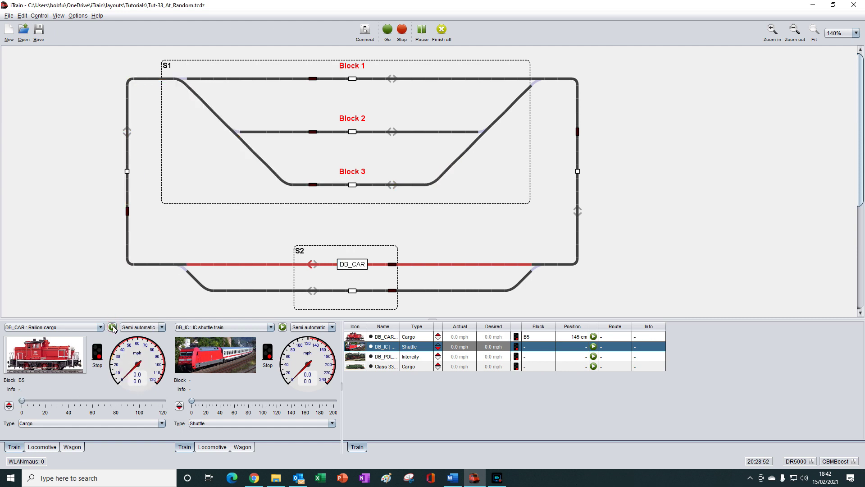
pyautogui.click(112, 327)
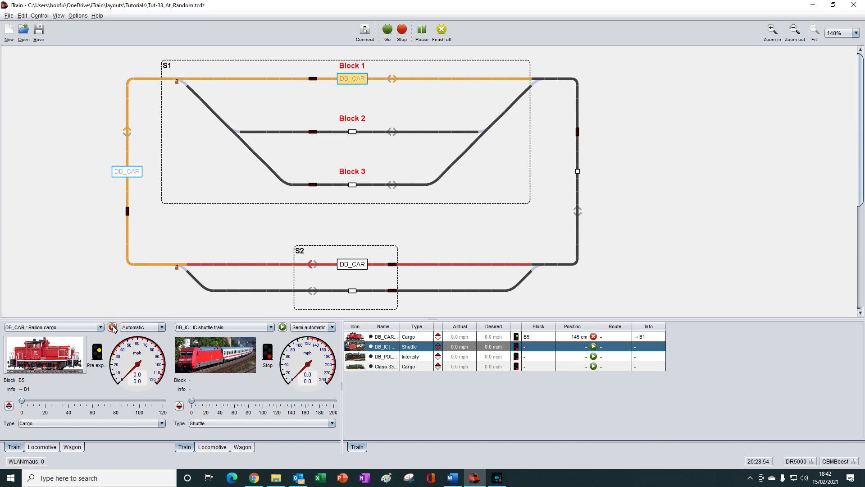
pyautogui.click(113, 327)
pyautogui.click(113, 327)
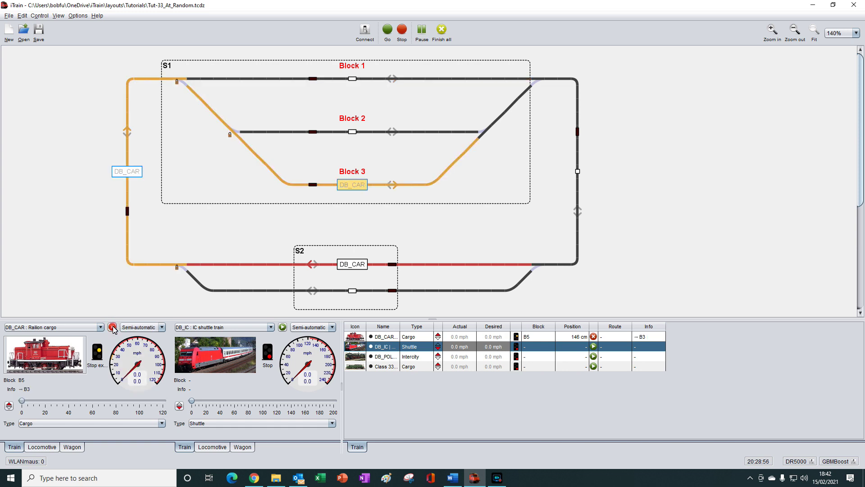
pyautogui.click(112, 327)
pyautogui.click(112, 327)
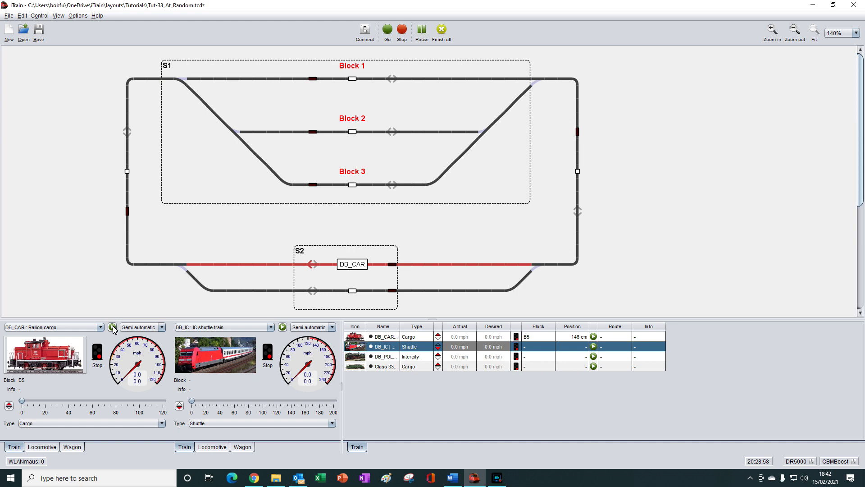
pyautogui.click(112, 327)
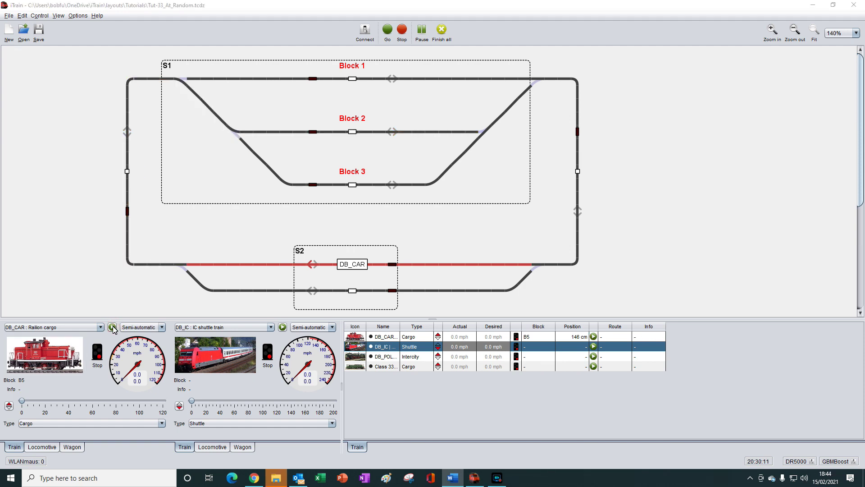
pyautogui.click(112, 327)
pyautogui.click(112, 327)
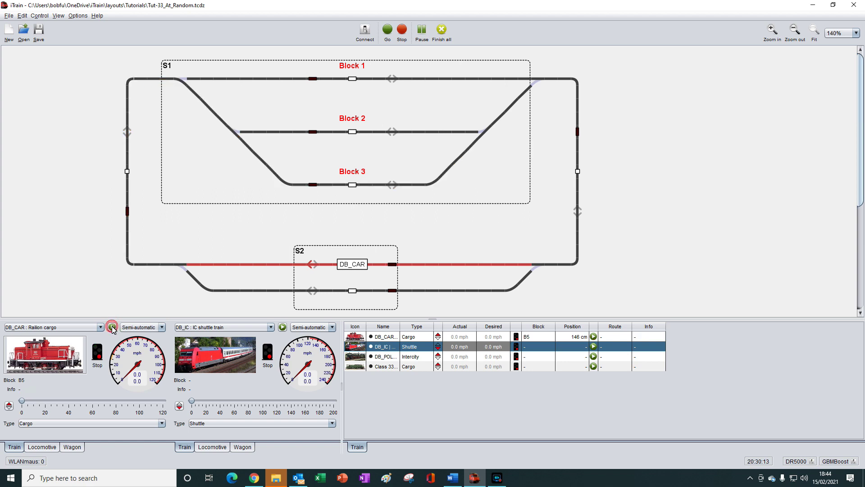
pyautogui.click(112, 327)
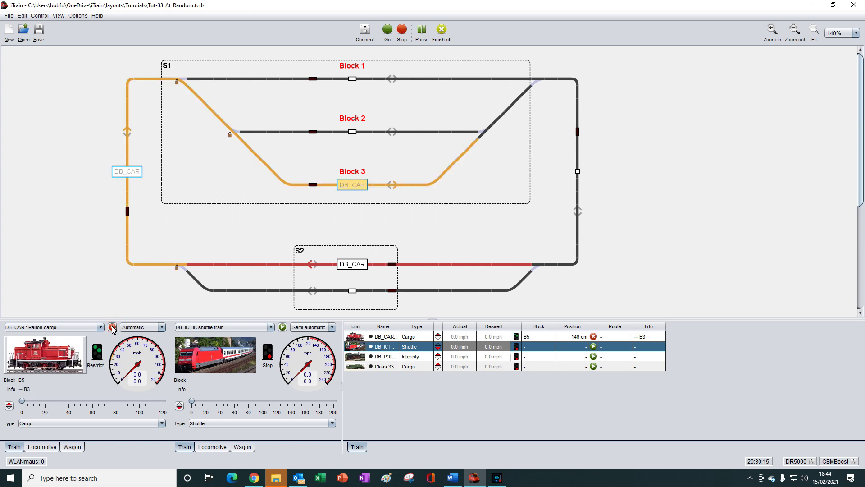
pyautogui.click(112, 327)
pyautogui.click(112, 327)
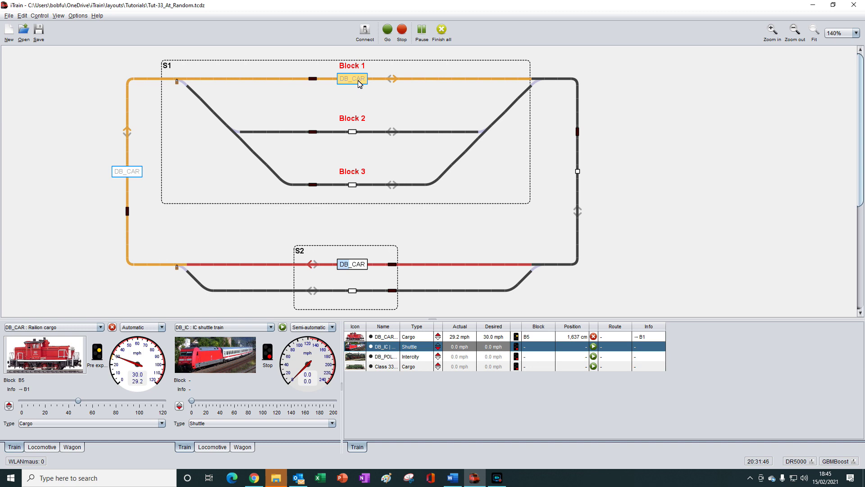
# Take Block 2 out of service and repeatedly restart DB_CAR to test random selection between Blocks 1 and 3
pyautogui.click(354, 136)
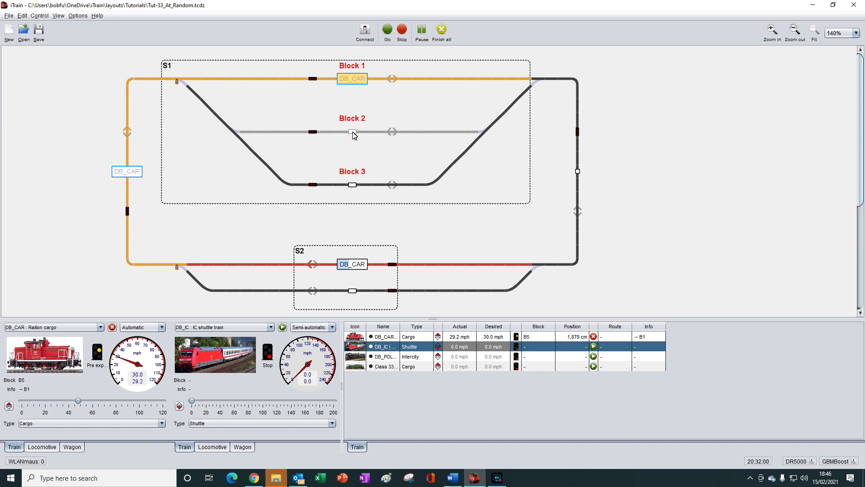
pyautogui.click(112, 327)
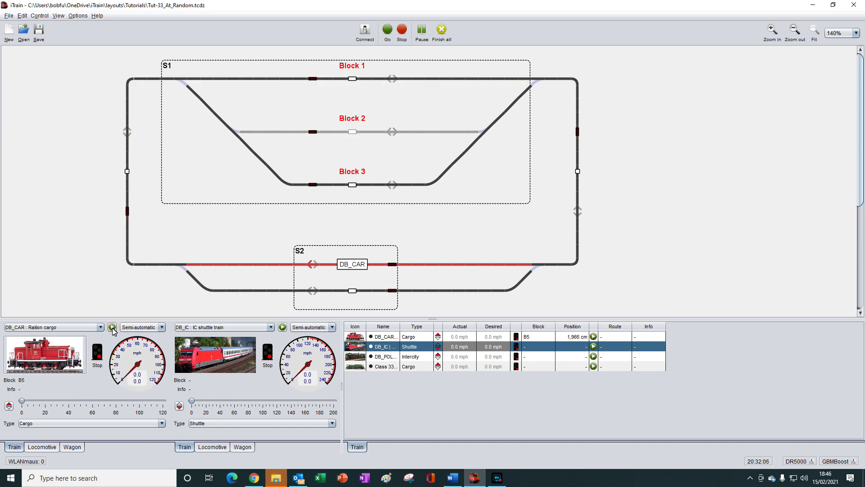
pyautogui.click(112, 327)
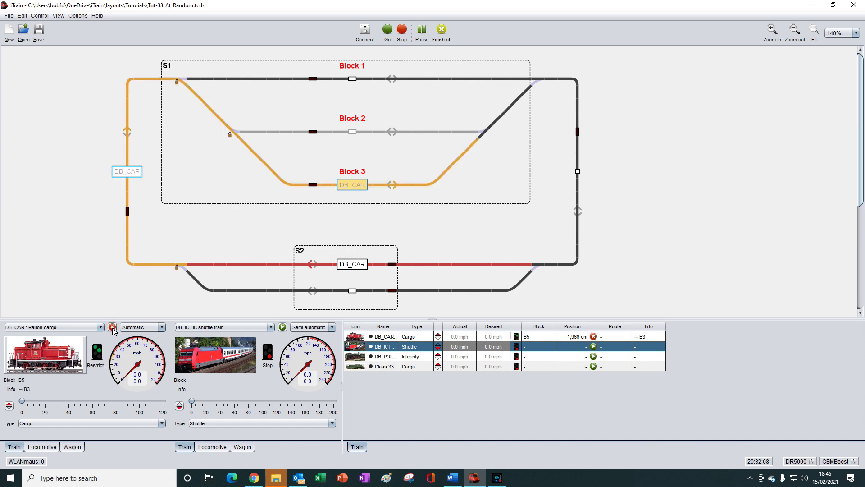
pyautogui.click(112, 327)
pyautogui.click(113, 330)
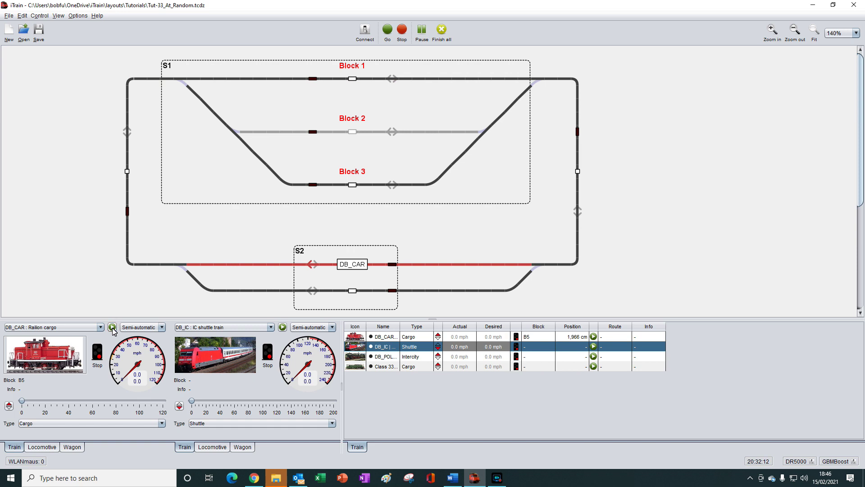
pyautogui.click(112, 327)
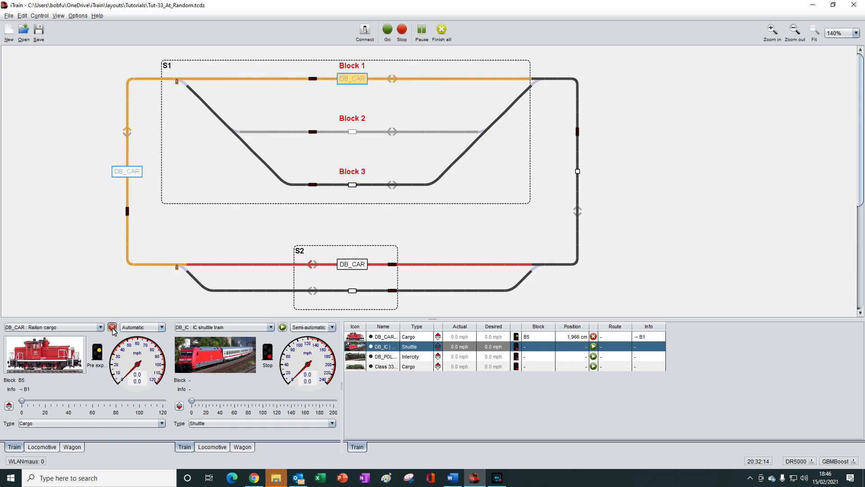
pyautogui.click(112, 328)
pyautogui.click(113, 329)
pyautogui.click(112, 327)
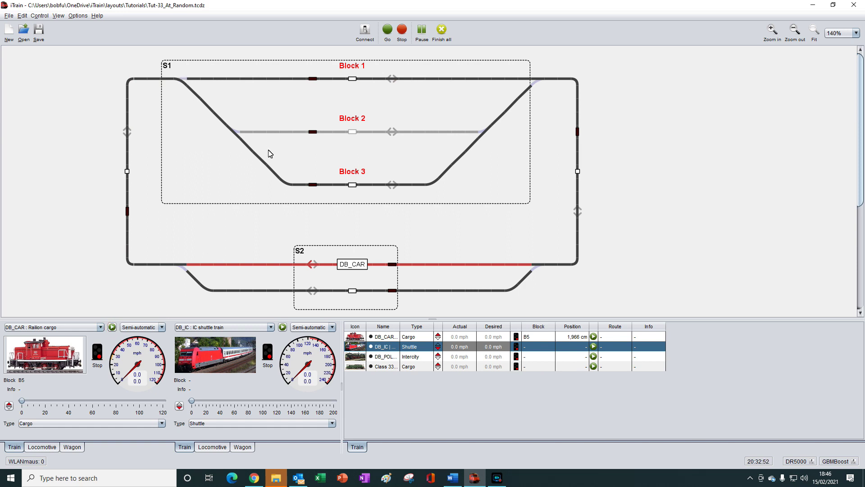
# Take Blocks 1 and 3 out of service as well and start DB_CAR to test station S1 with no available block
pyautogui.click(355, 84)
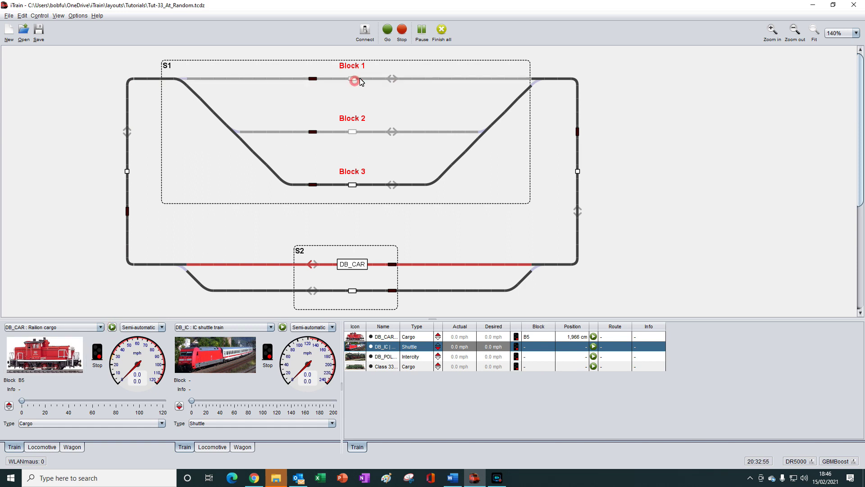
pyautogui.click(355, 187)
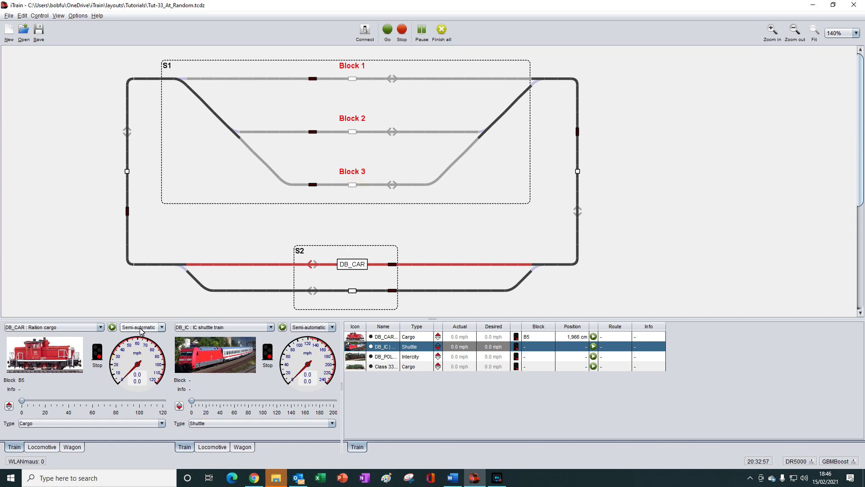
pyautogui.click(111, 328)
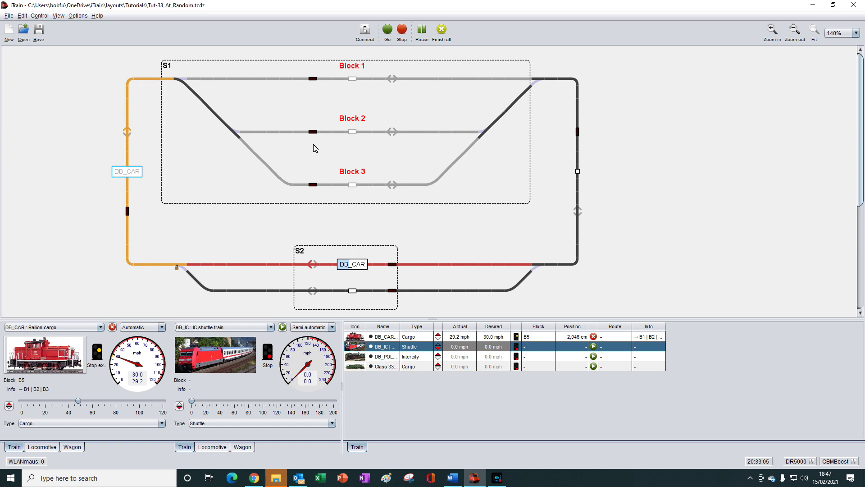
# Put Block 1 back in service, stop DB_CAR, and return Blocks 2 and 3 to service
pyautogui.click(353, 80)
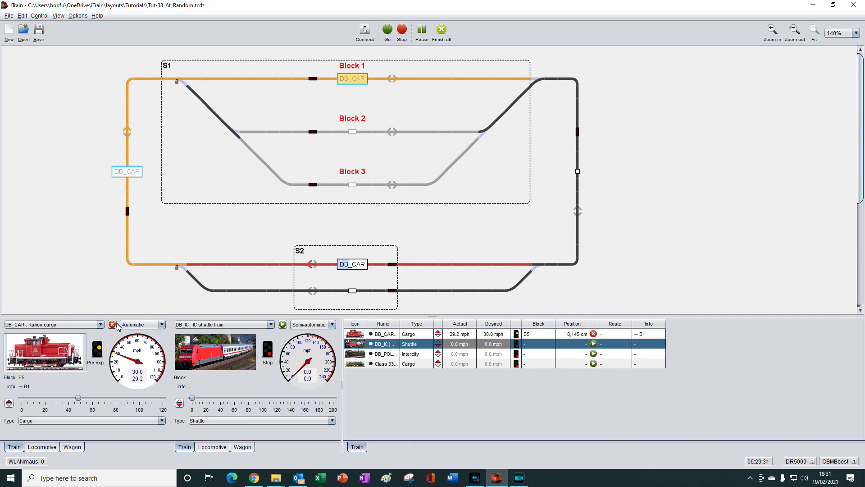
pyautogui.click(112, 324)
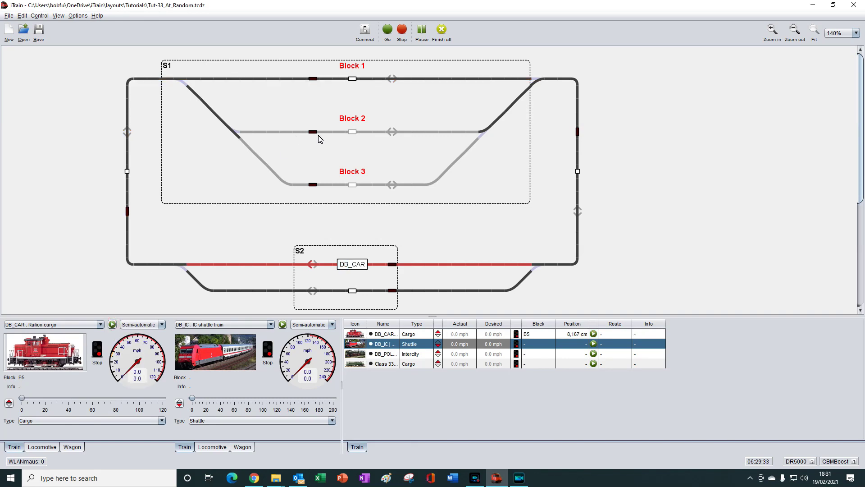
pyautogui.click(354, 132)
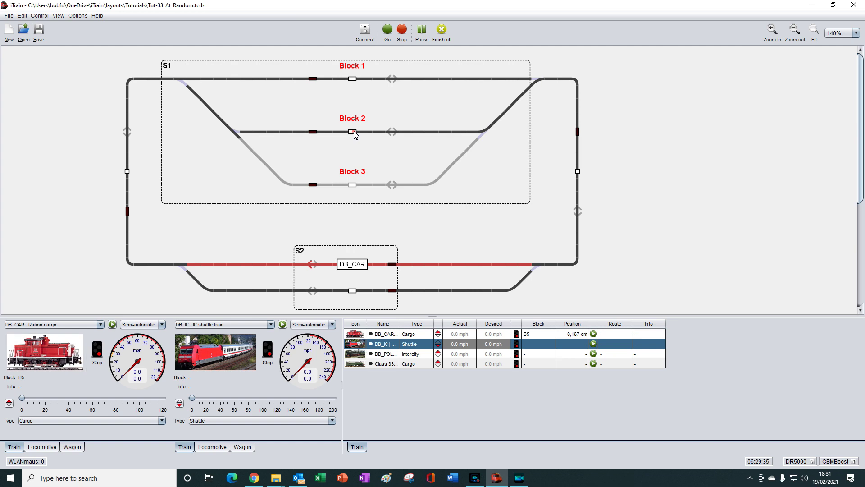
pyautogui.click(353, 185)
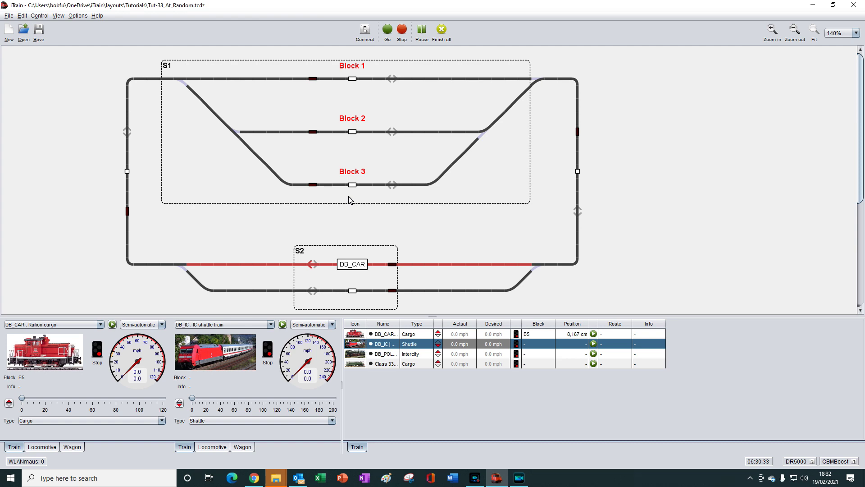
# Create a new train route named "At Random" in the route editor
pyautogui.click(22, 16)
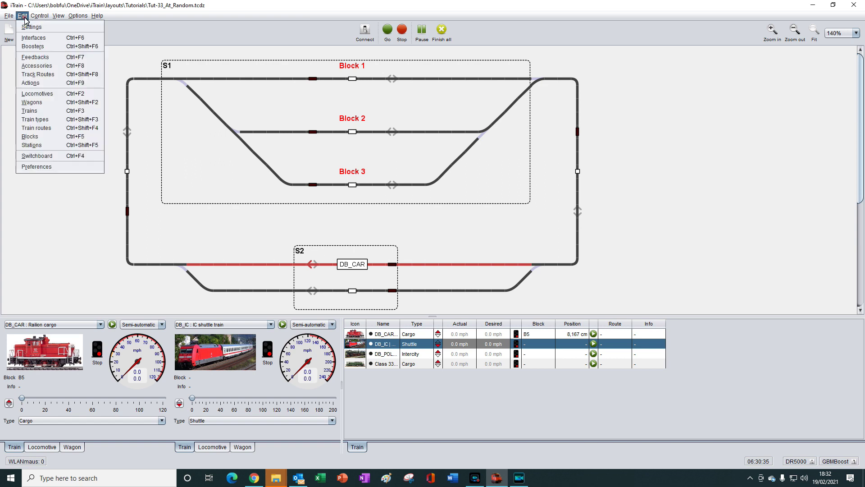
pyautogui.click(42, 128)
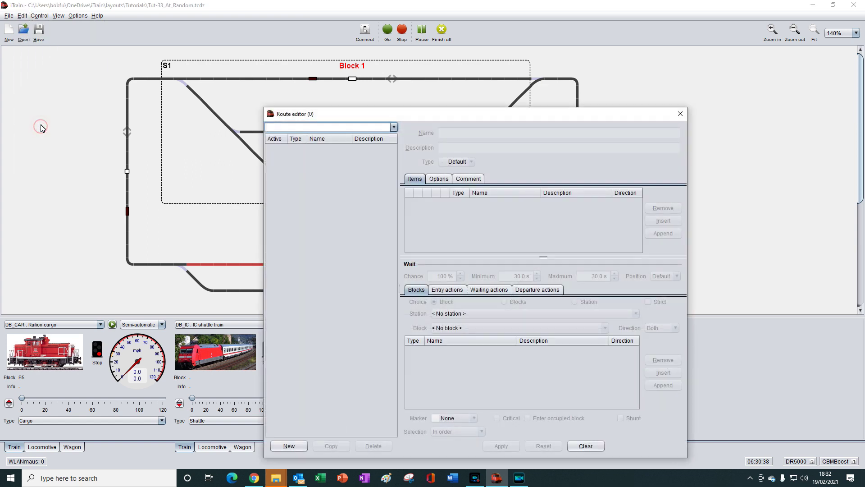
pyautogui.click(292, 449)
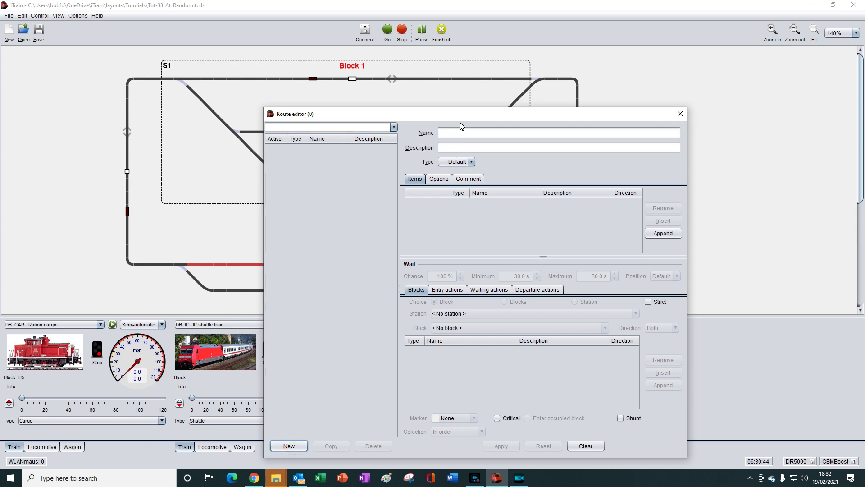
pyautogui.click(460, 134)
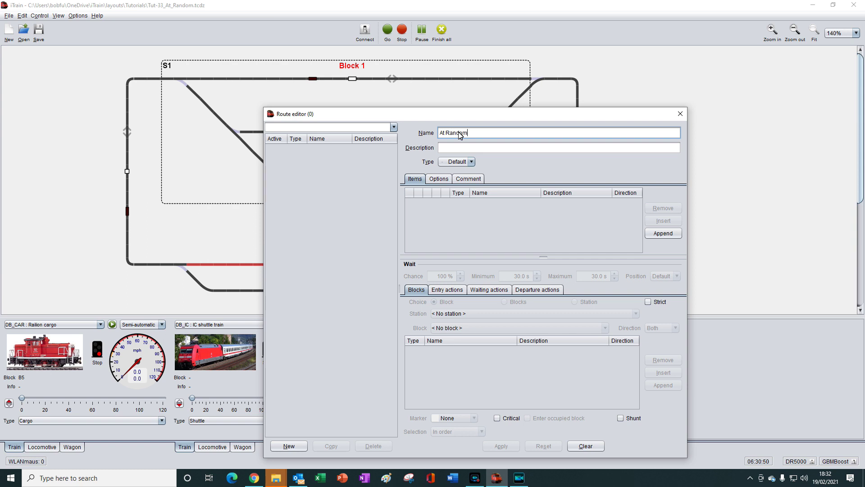
# Set the route type to Mixed and append a first route item for station S2
pyautogui.click(472, 163)
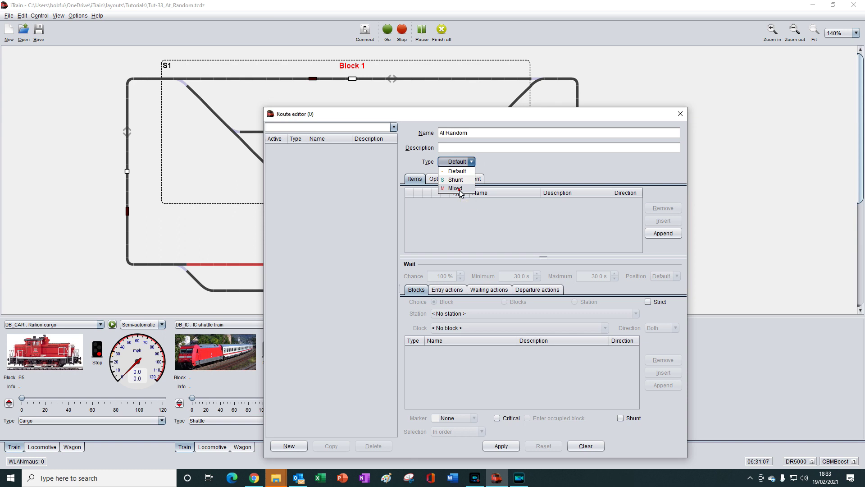
pyautogui.click(459, 189)
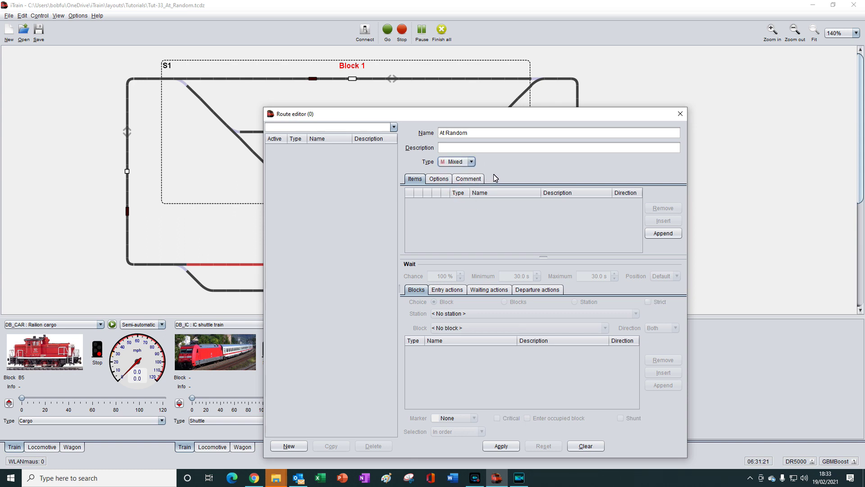
pyautogui.click(667, 234)
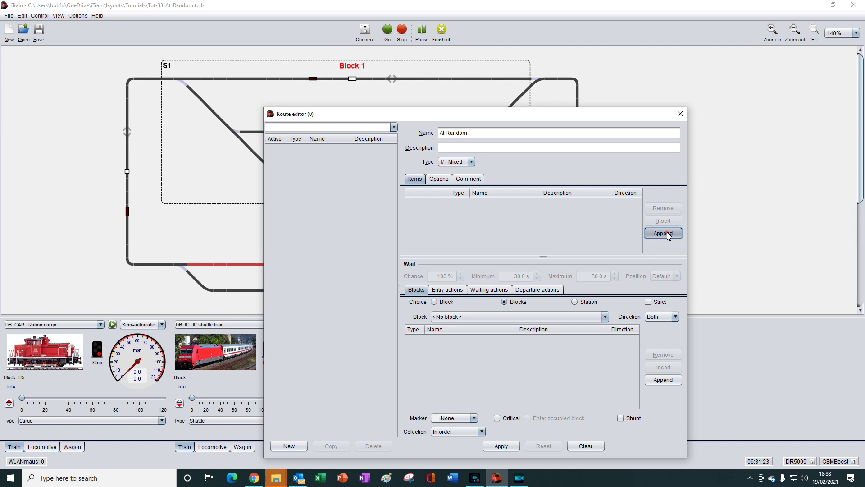
pyautogui.moveTo(482, 117); pyautogui.dragTo(637, 98)
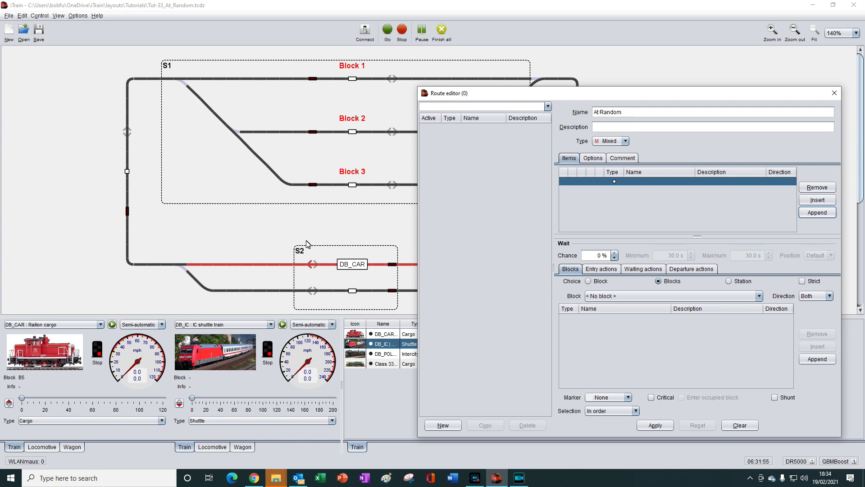
pyautogui.click(729, 282)
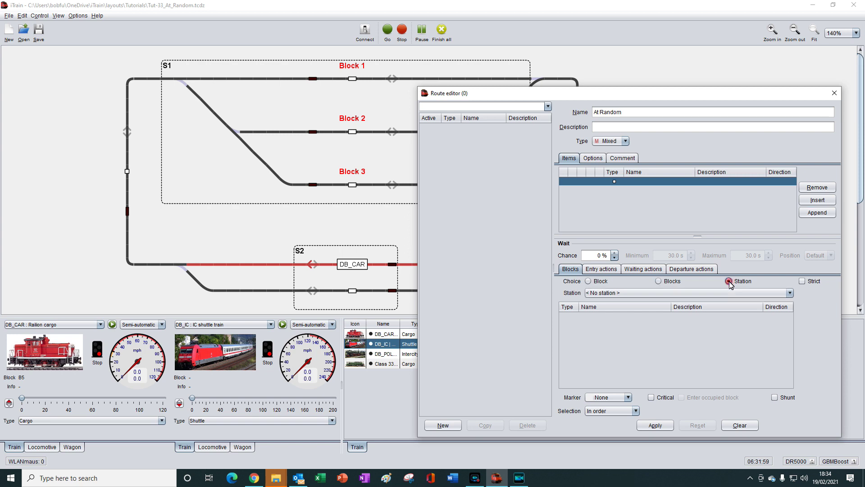
pyautogui.click(643, 293)
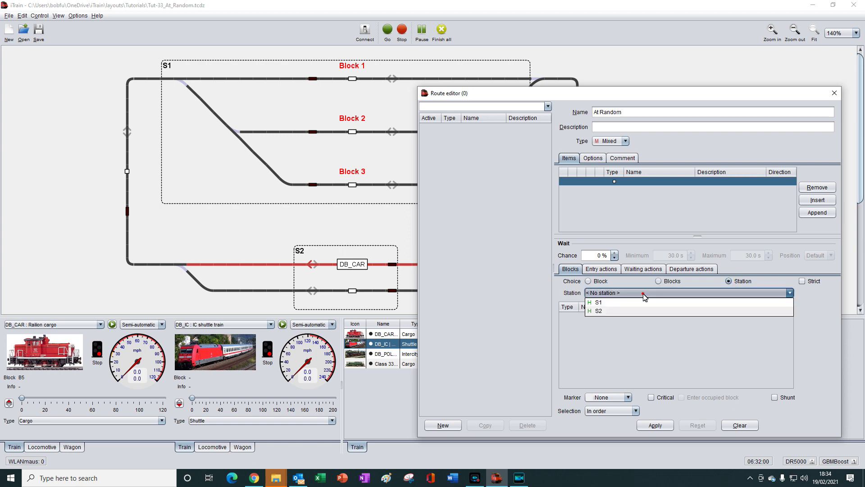
pyautogui.click(600, 312)
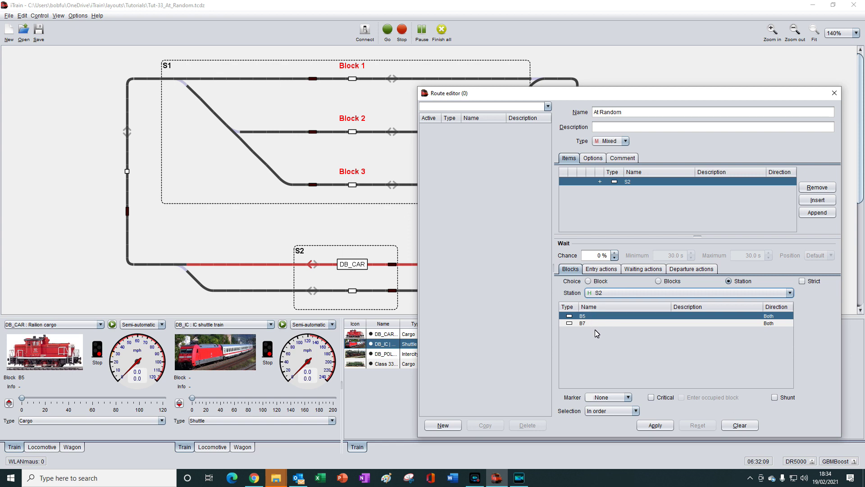
# Change the first item's choice to Blocks and set the direction of both B5 and B7 to Next
pyautogui.click(659, 281)
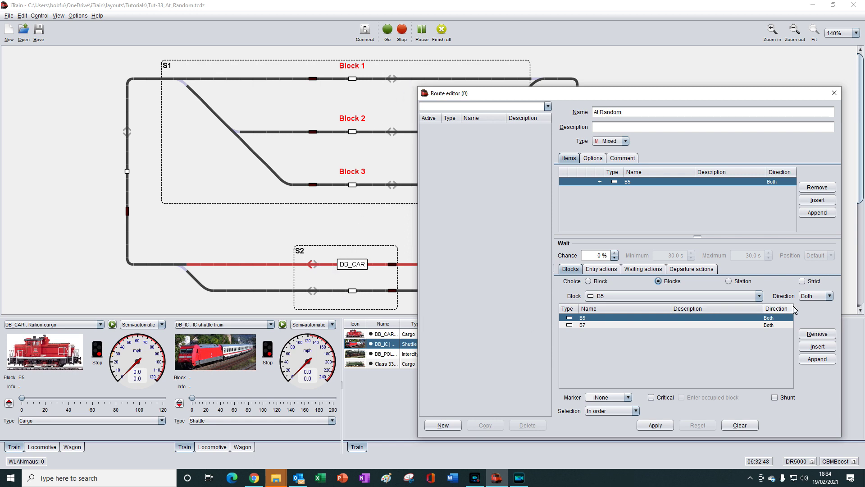
pyautogui.click(829, 296)
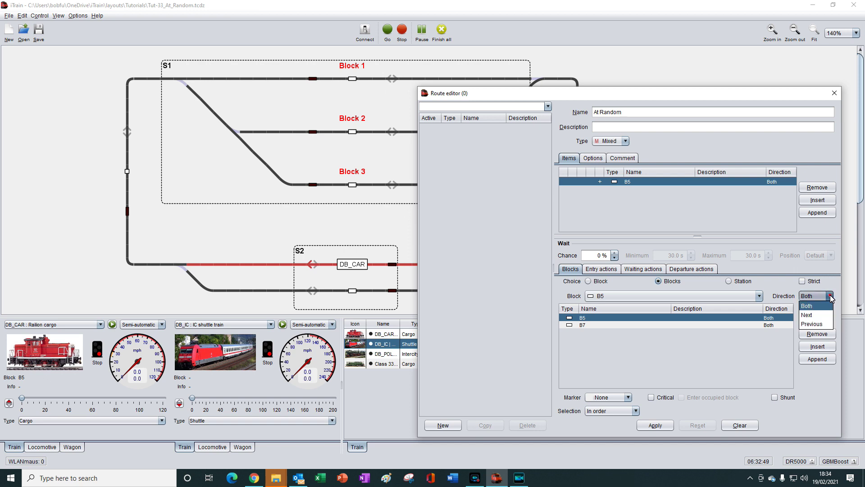
pyautogui.click(813, 315)
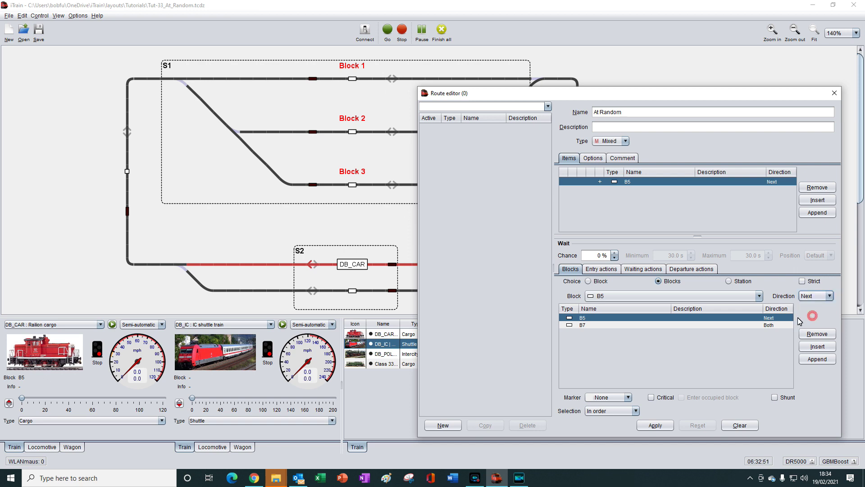
pyautogui.click(701, 326)
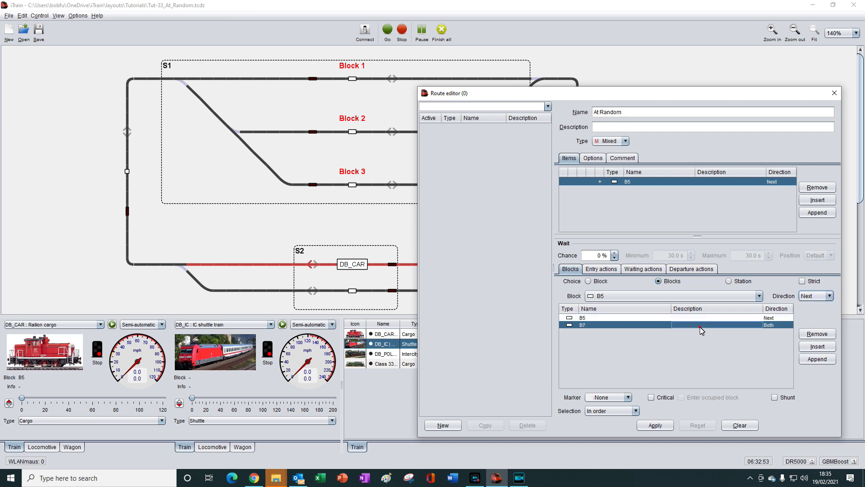
pyautogui.click(830, 297)
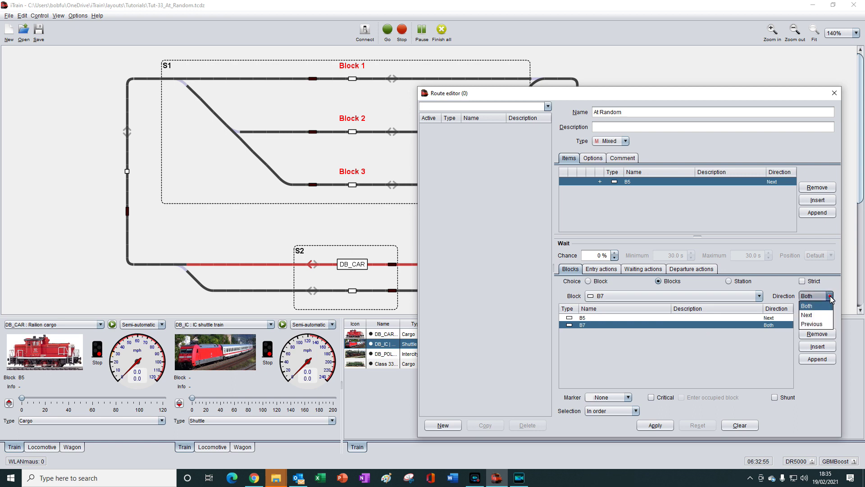
pyautogui.click(814, 316)
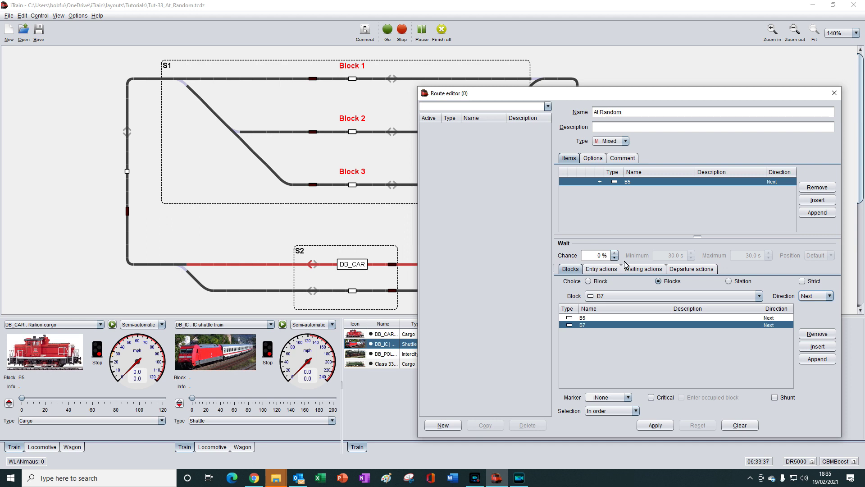
# Append a second route item and assign station S1 to it
pyautogui.click(821, 213)
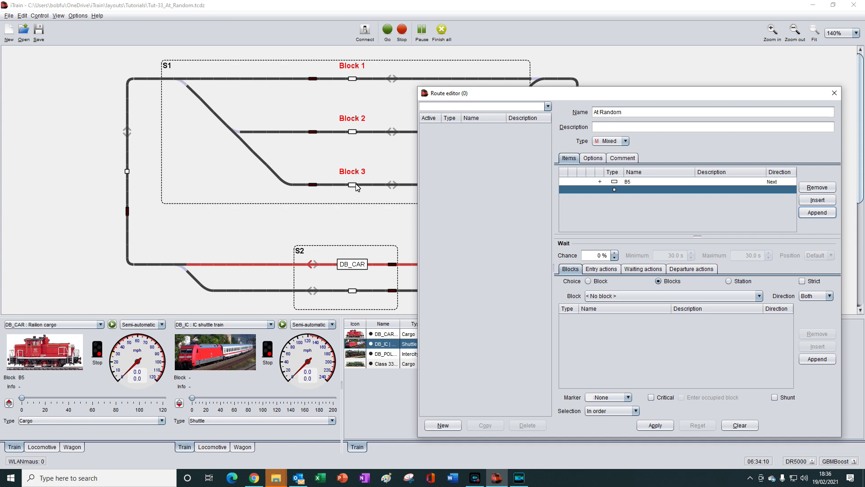
pyautogui.click(728, 281)
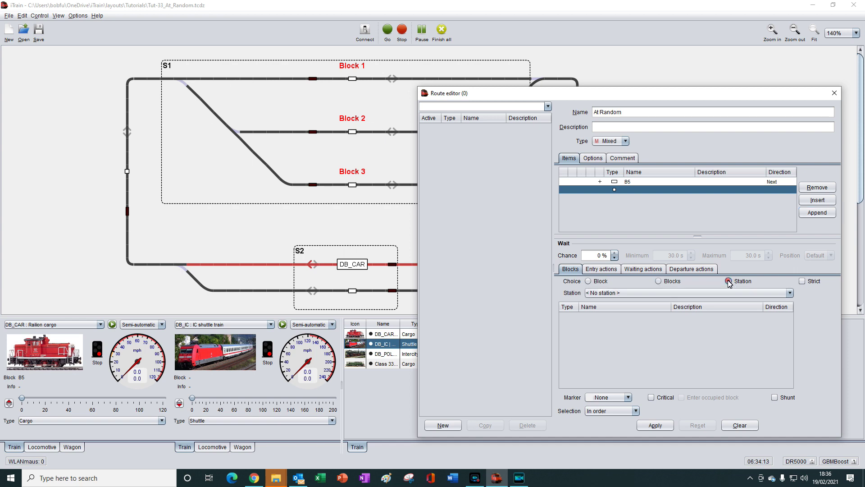
pyautogui.click(650, 294)
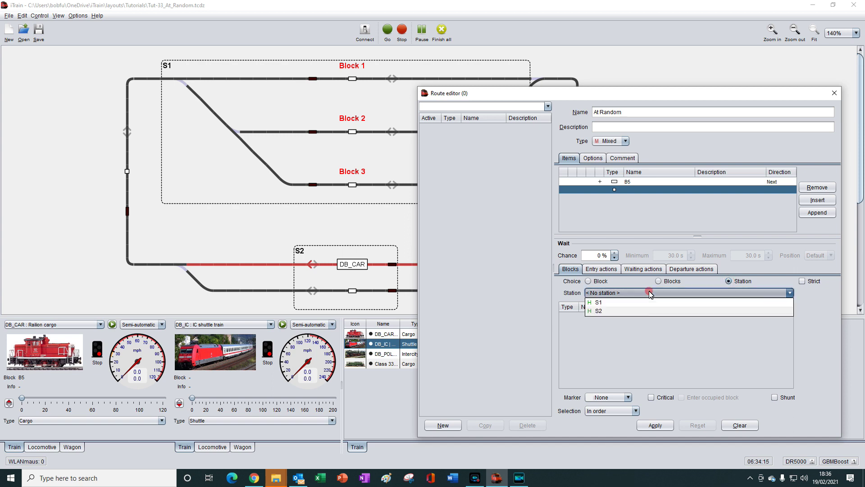
pyautogui.click(603, 303)
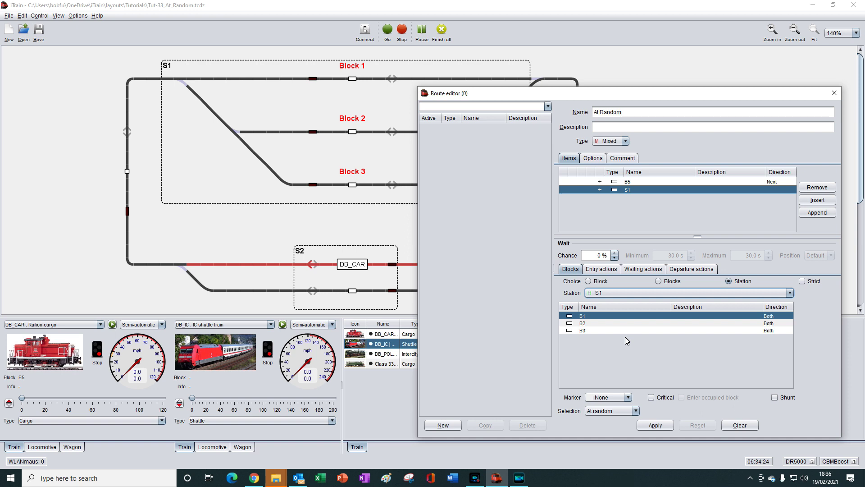
# Change the second item's choice to Blocks and set the direction of B1, B2 and B3 to Next
pyautogui.click(659, 281)
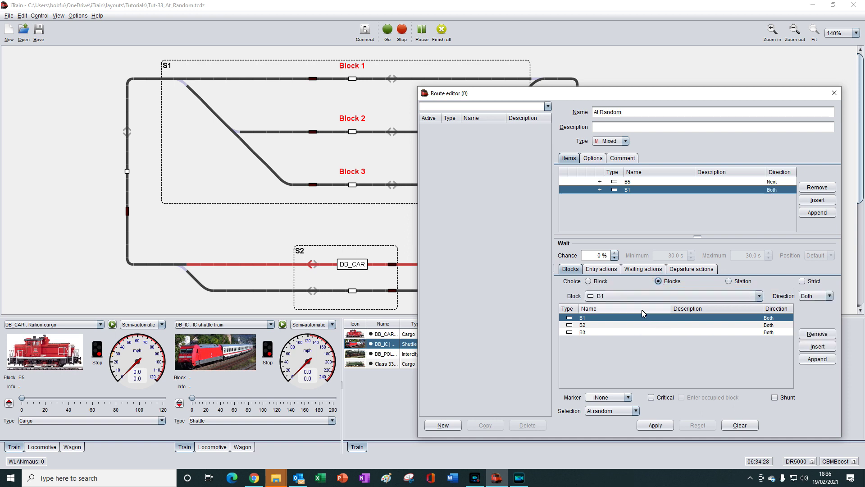
pyautogui.click(830, 298)
pyautogui.click(807, 313)
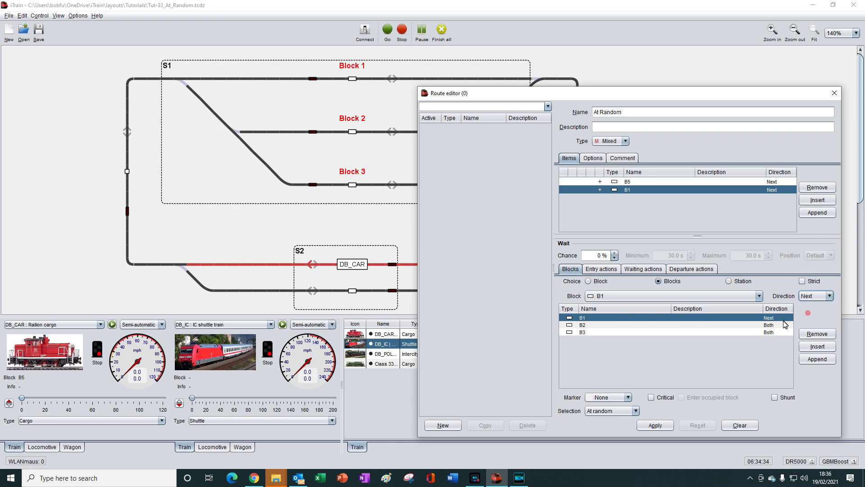
pyautogui.click(773, 324)
pyautogui.click(829, 296)
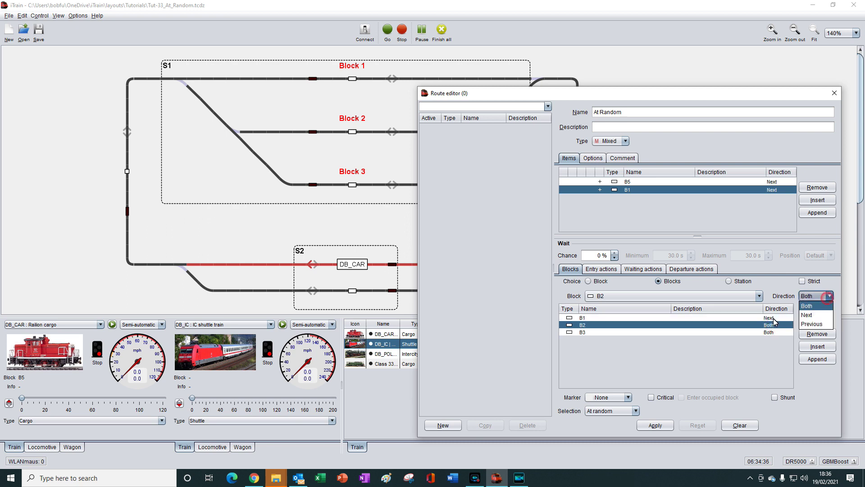
pyautogui.click(807, 315)
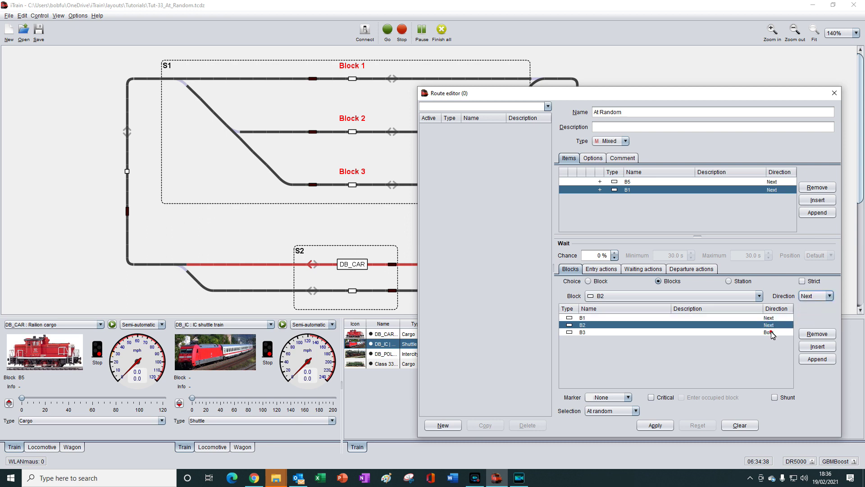
pyautogui.click(772, 332)
pyautogui.click(829, 296)
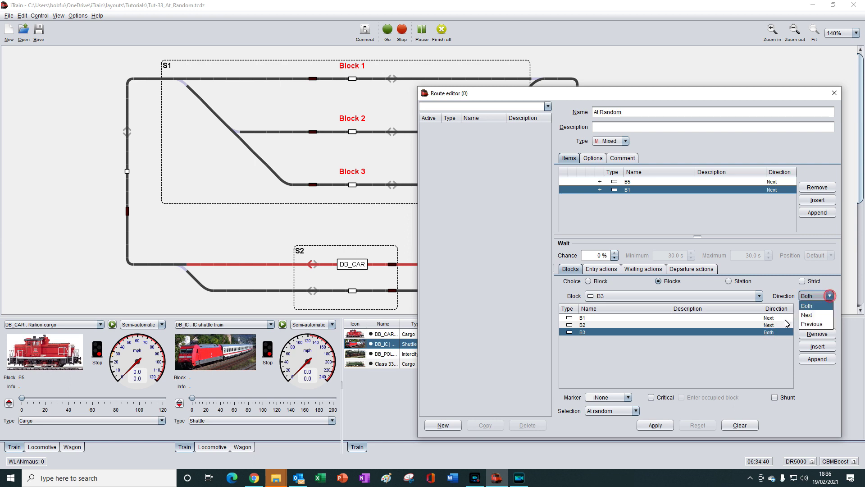
pyautogui.click(806, 315)
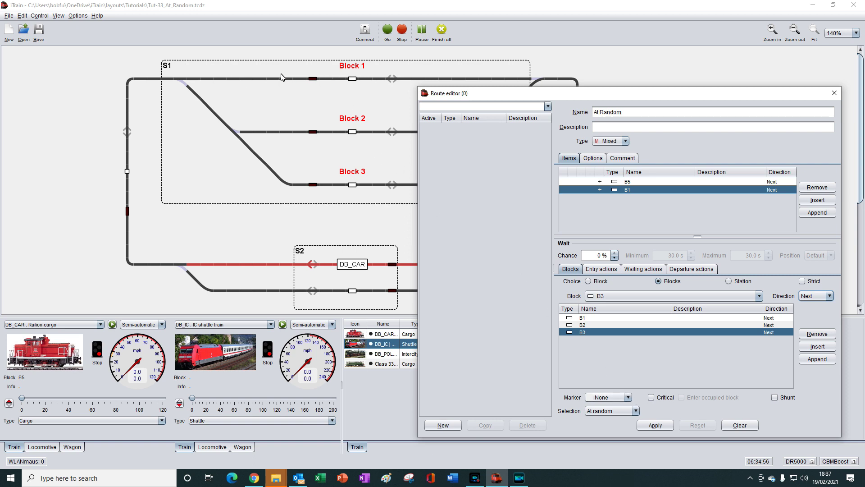
# Give the second route item a 100 % wait chance with minimum and maximum waits of 1 s
pyautogui.click(615, 253)
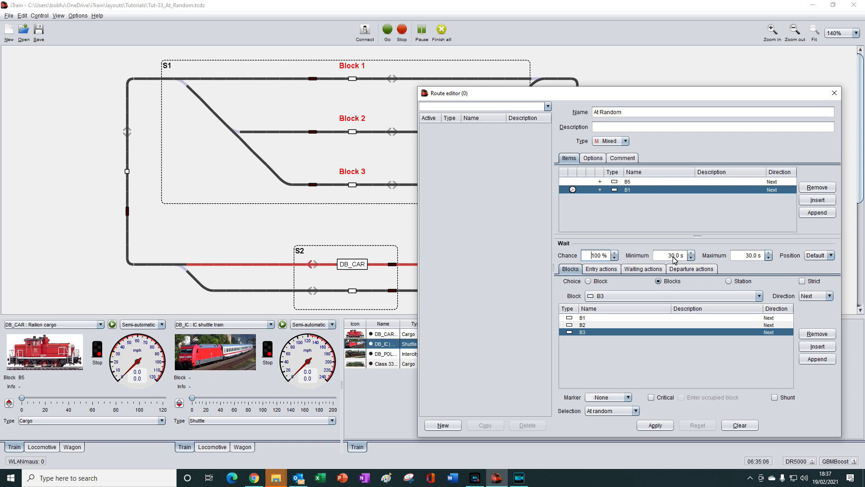
pyautogui.moveTo(663, 256); pyautogui.dragTo(688, 258)
pyautogui.write('1')
pyautogui.moveTo(739, 256); pyautogui.dragTo(762, 257)
pyautogui.write('1')
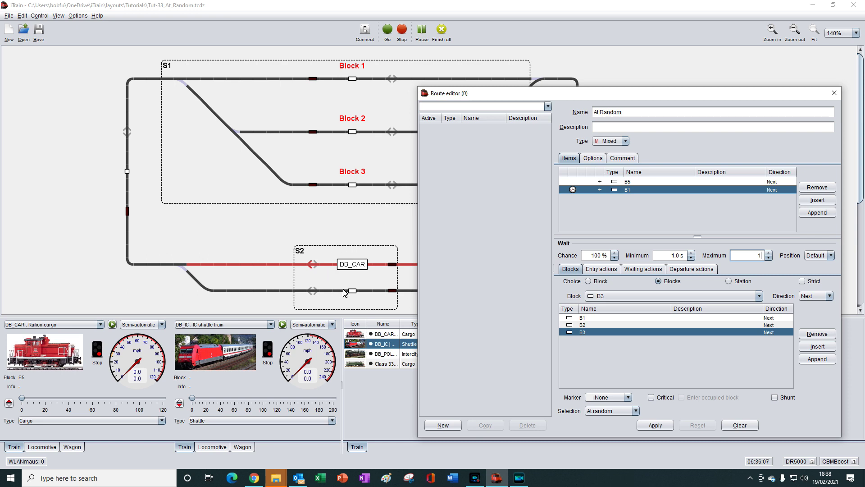
# Append a third route item and assign station S2 to it
pyautogui.click(818, 214)
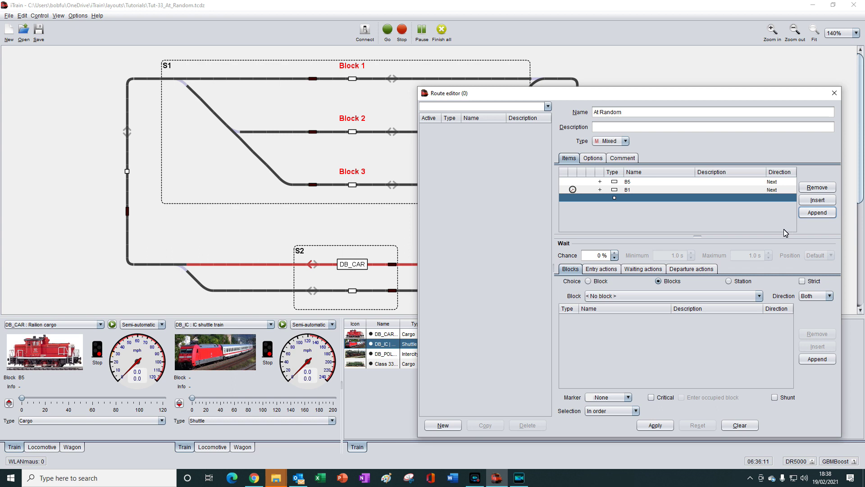
pyautogui.click(728, 281)
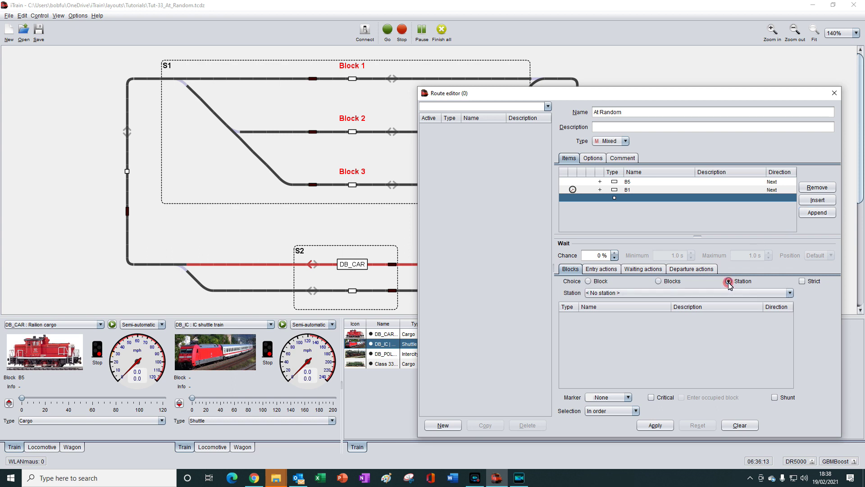
pyautogui.click(664, 293)
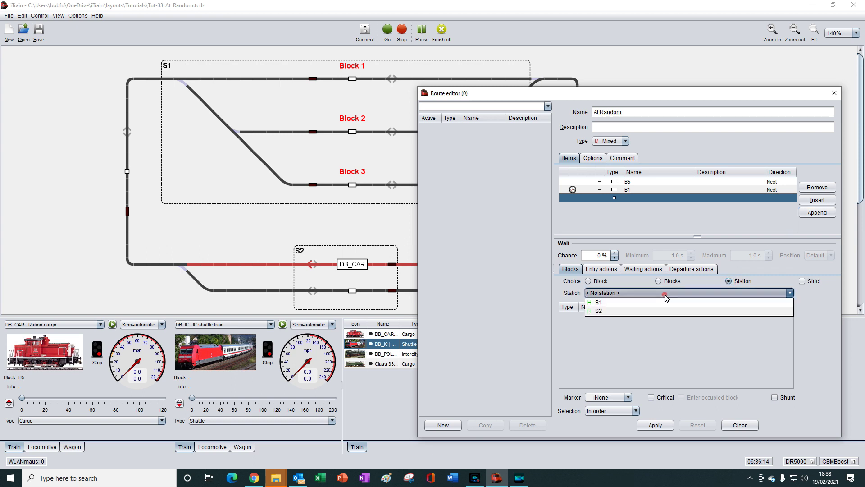
pyautogui.click(605, 313)
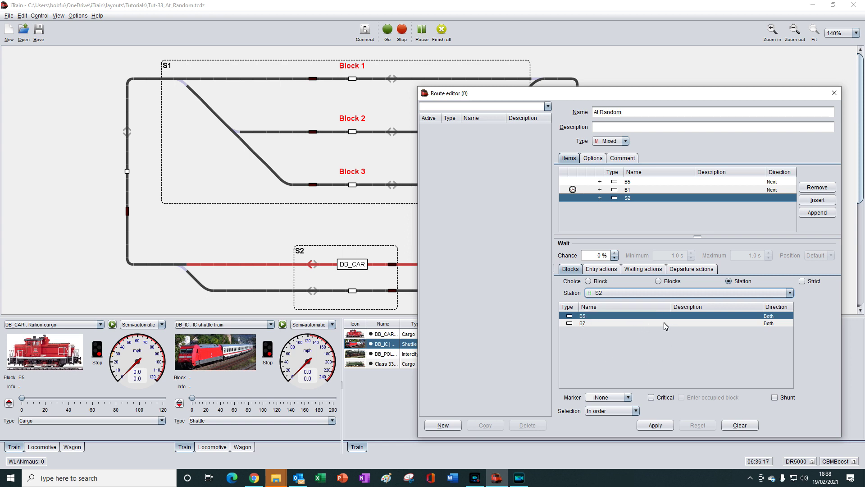
# Change the third item's choice to Blocks with B5 and B7 directed Next, and set its wait chance to 100 %
pyautogui.click(659, 281)
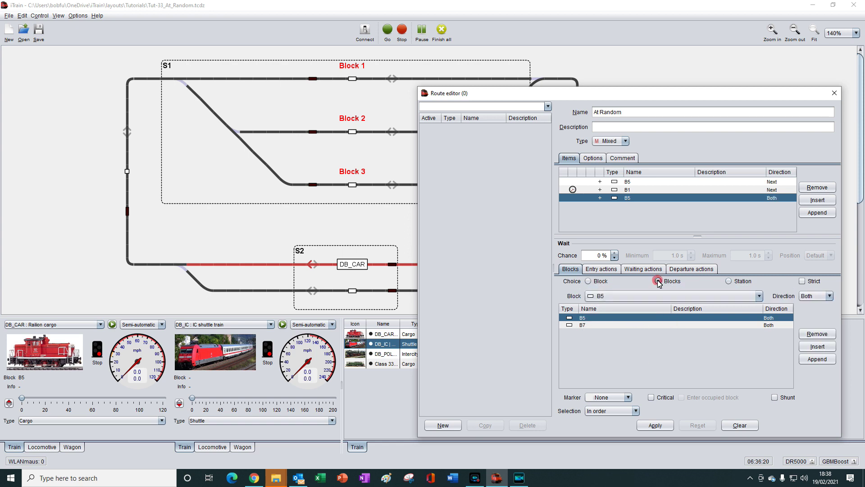
pyautogui.click(830, 296)
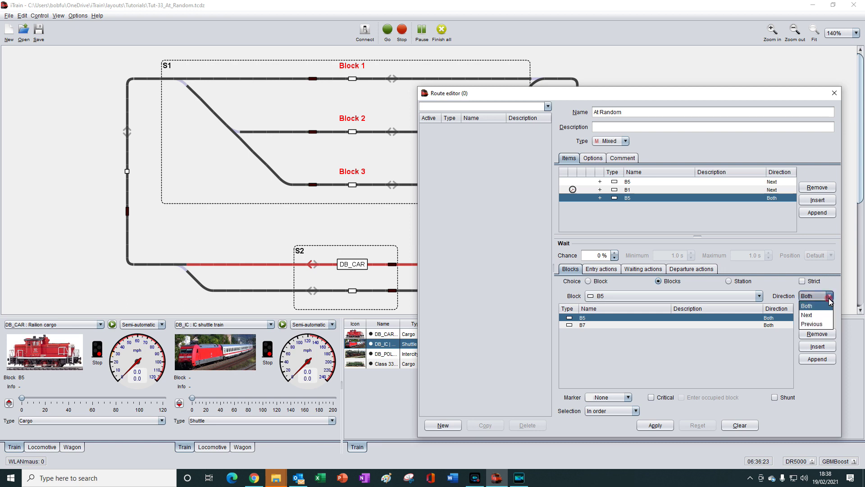
pyautogui.click(808, 315)
pyautogui.click(774, 325)
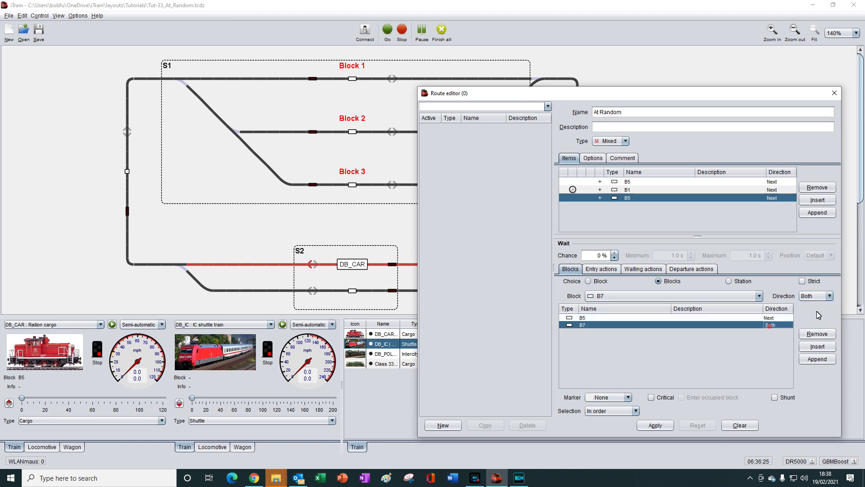
pyautogui.click(829, 296)
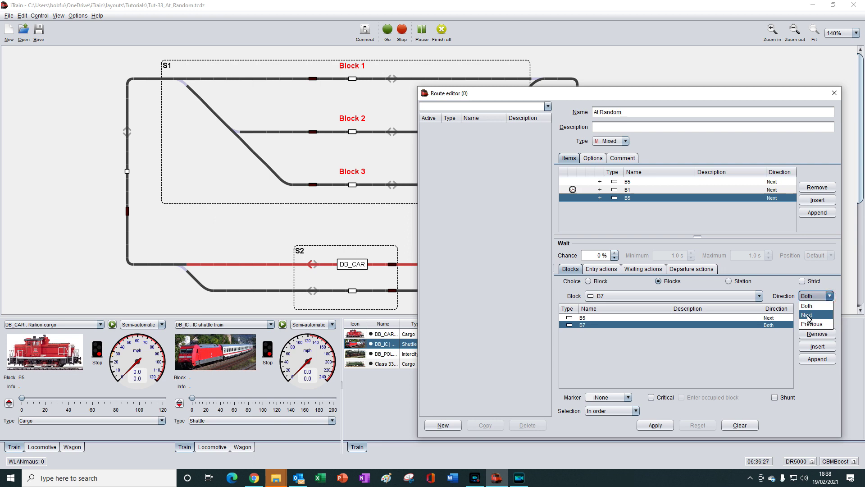
pyautogui.click(808, 316)
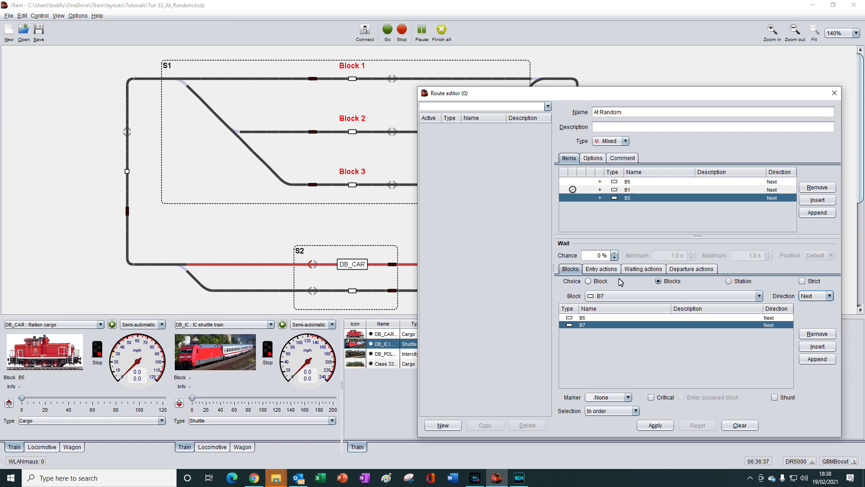
pyautogui.click(615, 253)
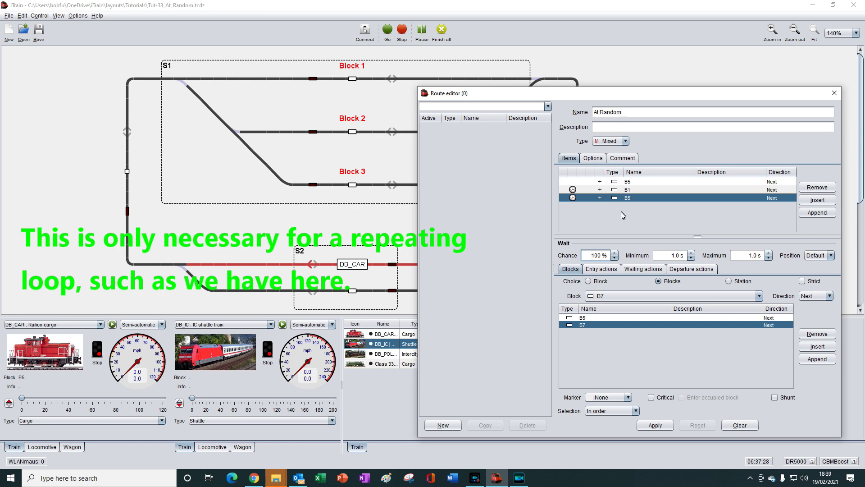
# Lower the At Random route's repeat count to 0, apply the route and close the route editor
pyautogui.click(592, 159)
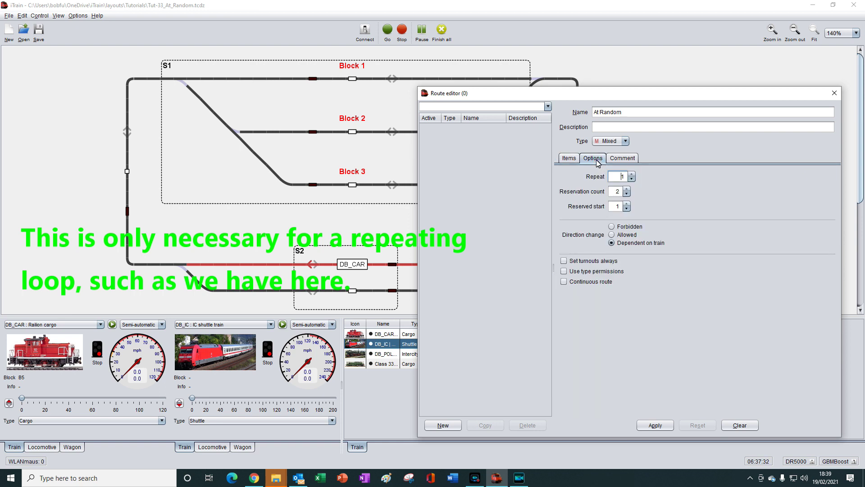
pyautogui.click(631, 179)
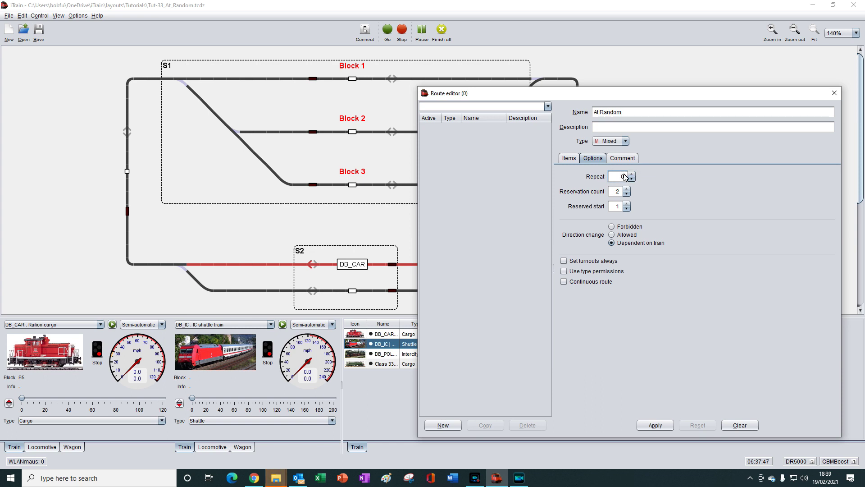
pyautogui.click(570, 158)
pyautogui.click(647, 429)
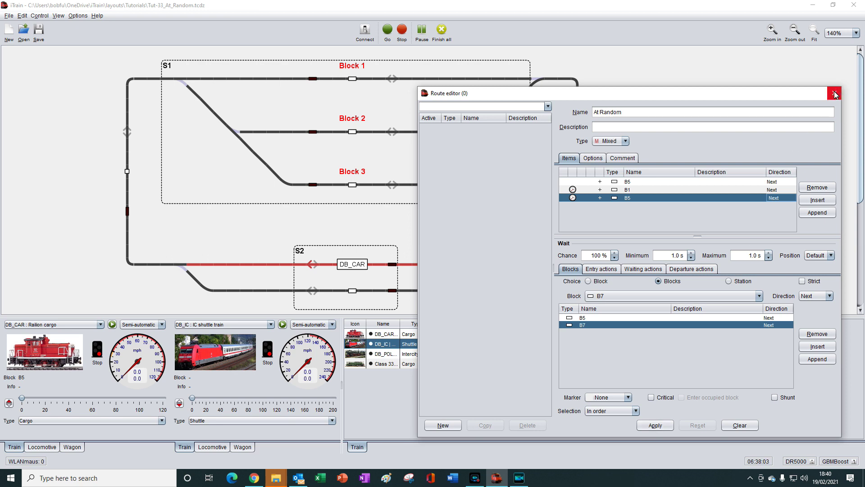
pyautogui.click(655, 425)
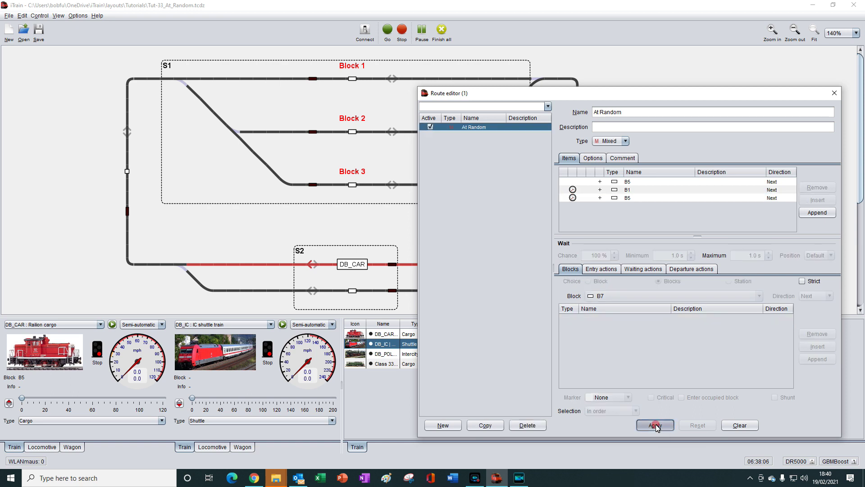
pyautogui.click(834, 94)
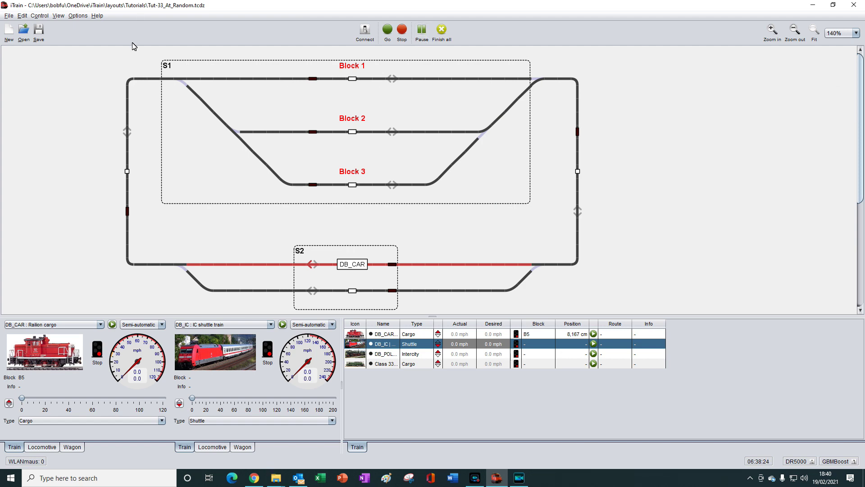
# Enable the At Random route for the DB_CAR train in its train properties and confirm
pyautogui.click(23, 16)
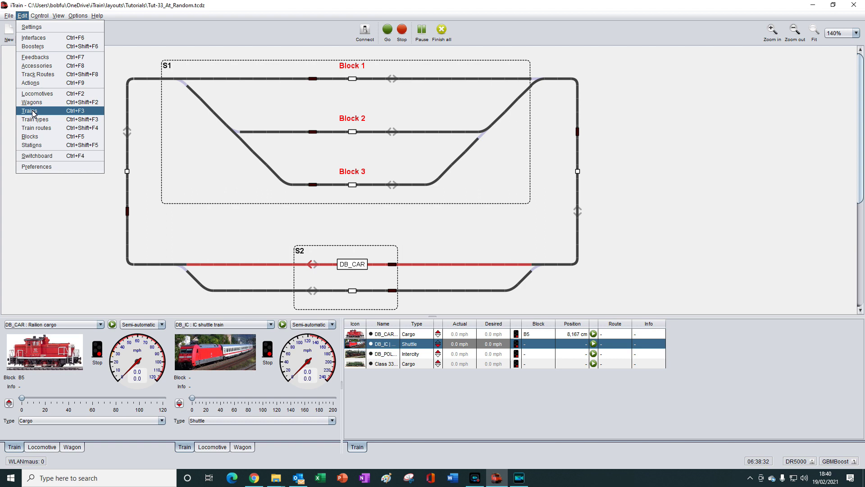
pyautogui.rightClick(51, 378)
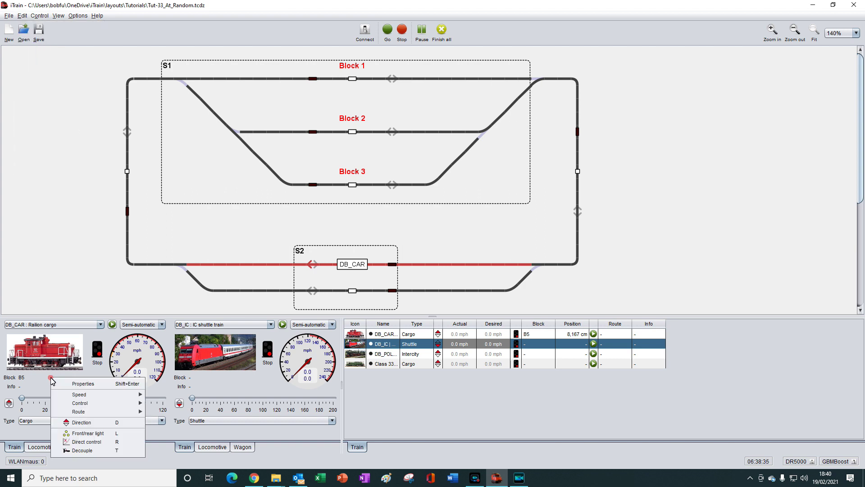
pyautogui.click(79, 384)
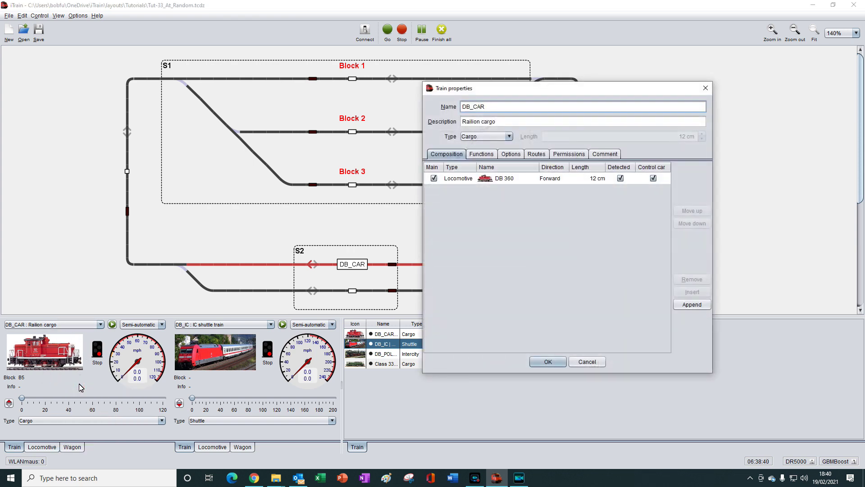
pyautogui.click(535, 154)
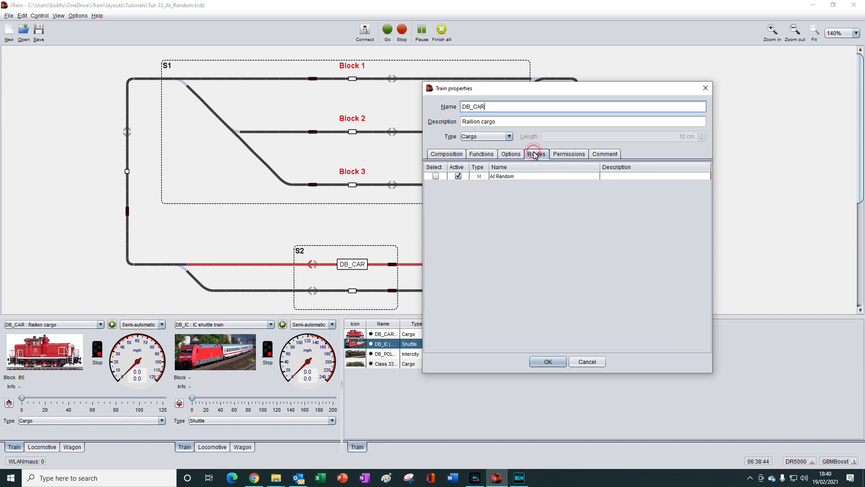
pyautogui.click(436, 176)
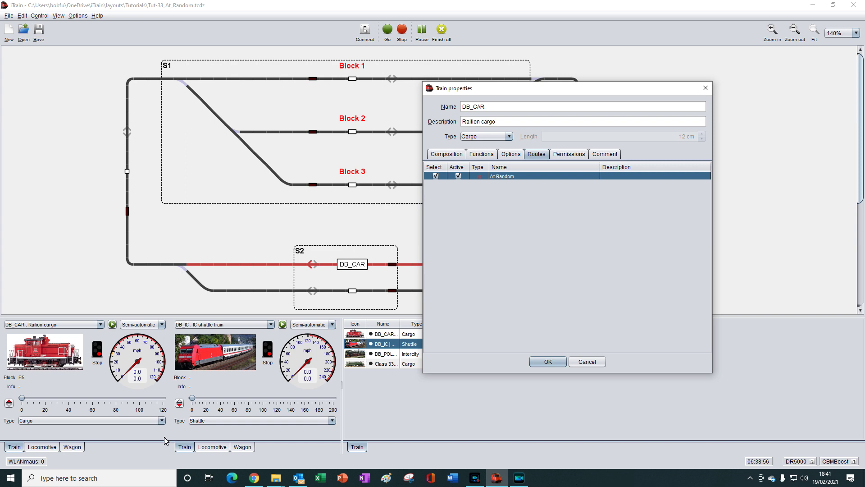
pyautogui.click(552, 362)
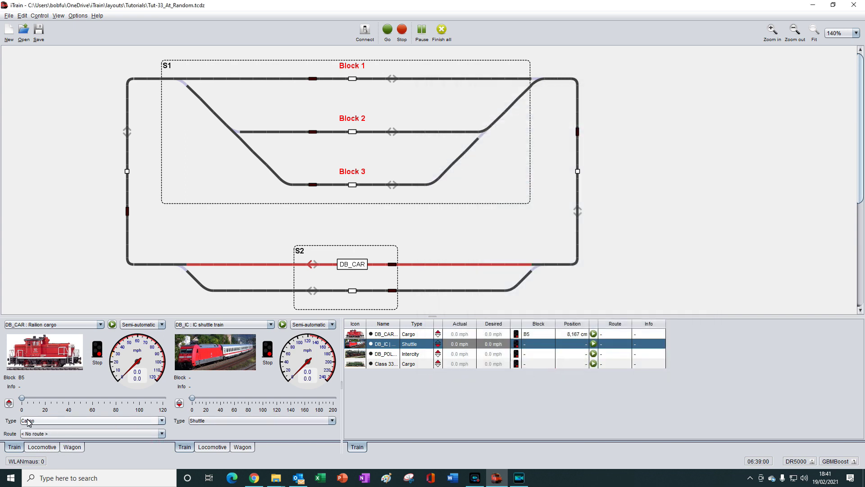
# Assign the At Random route to DB_CAR, clear it to No route, and reassign At Random
pyautogui.click(163, 435)
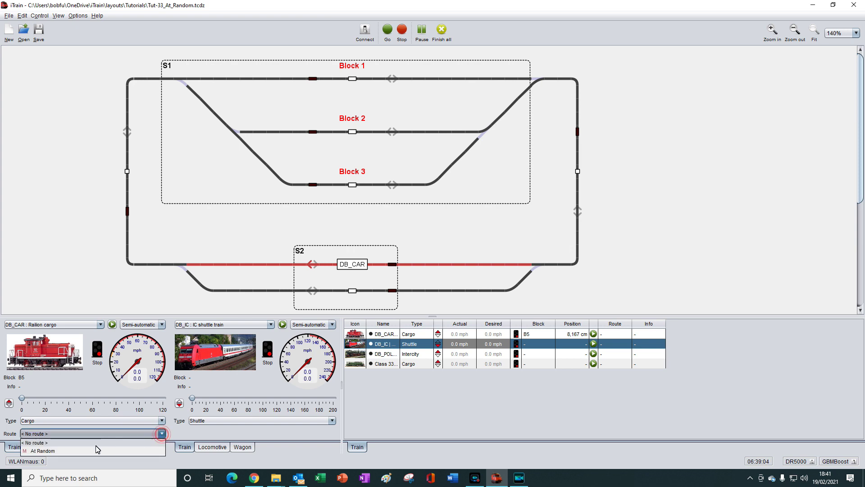
pyautogui.click(37, 451)
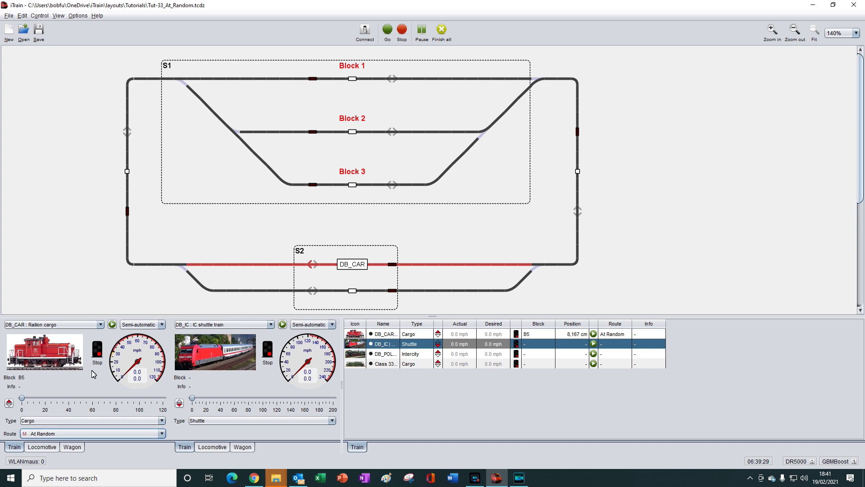
pyautogui.click(163, 433)
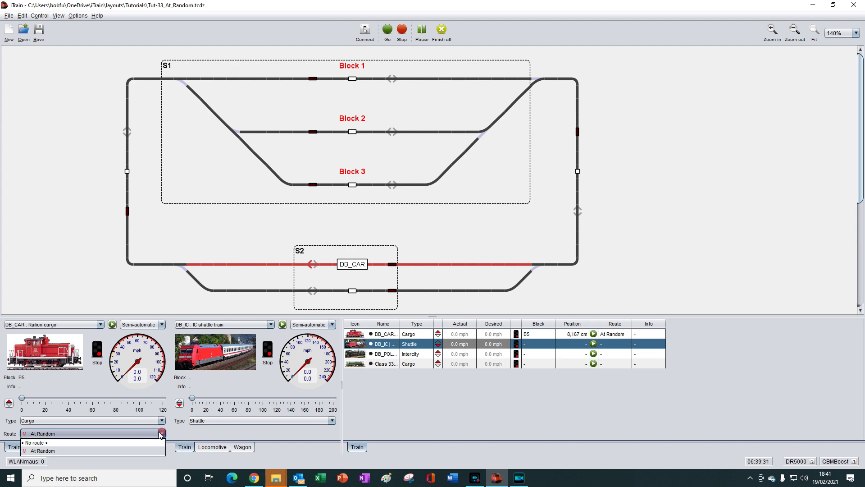
pyautogui.click(42, 444)
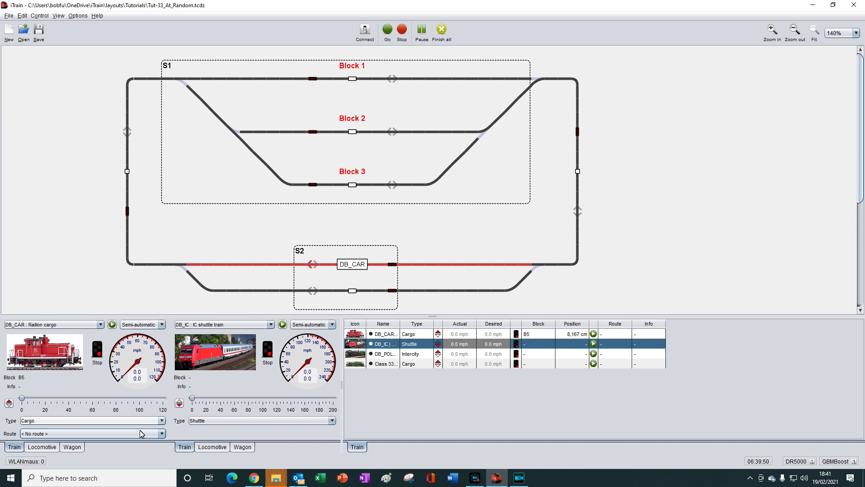
pyautogui.click(162, 433)
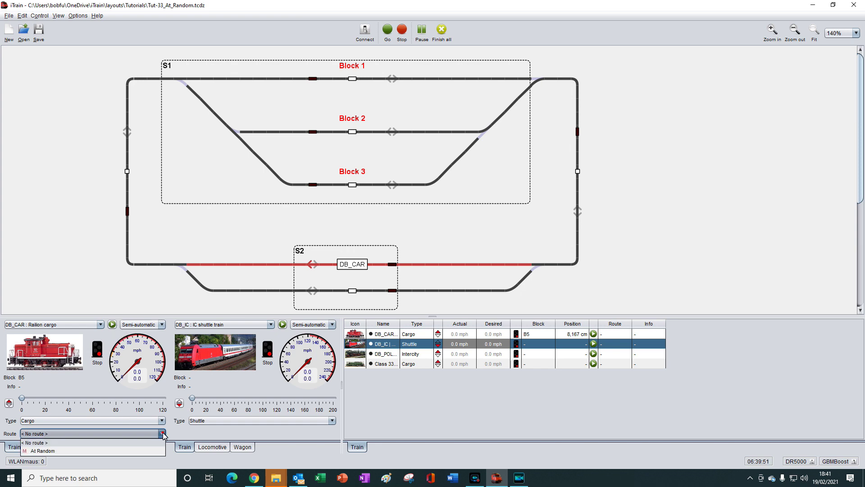
pyautogui.click(44, 450)
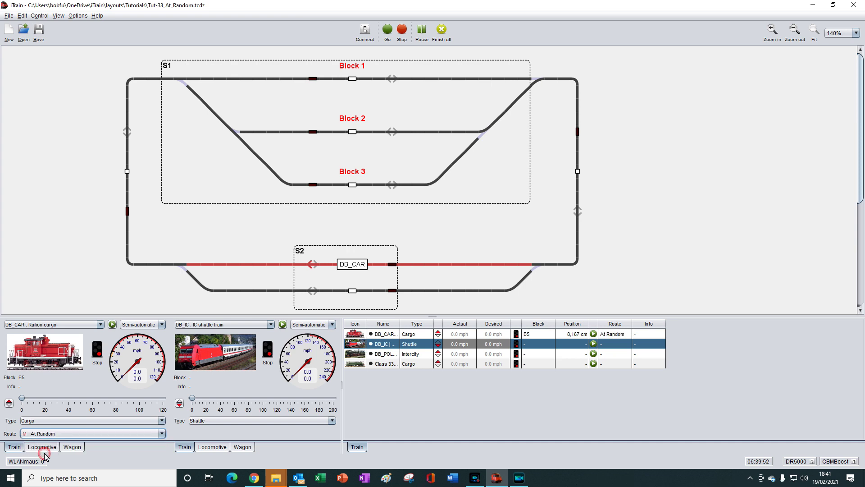
# Start and stop DB_CAR on its route five times to check which S1 block is reserved with In order selection
pyautogui.click(112, 326)
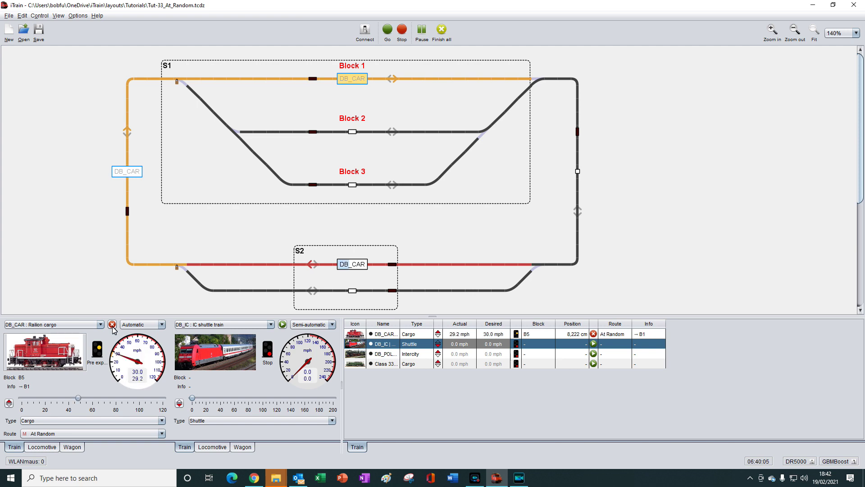
pyautogui.click(113, 325)
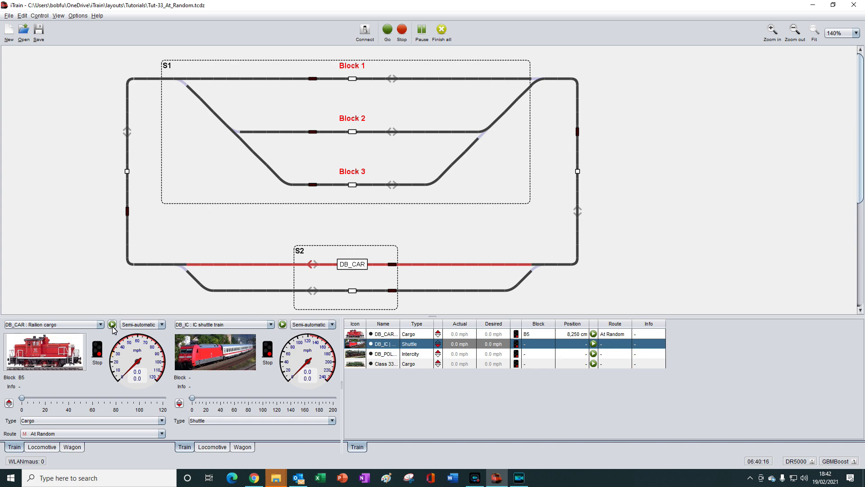
pyautogui.click(113, 327)
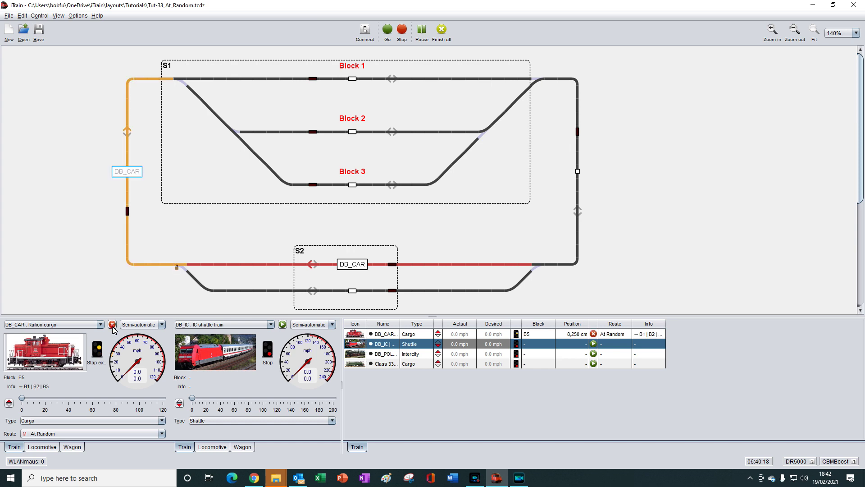
pyautogui.click(113, 327)
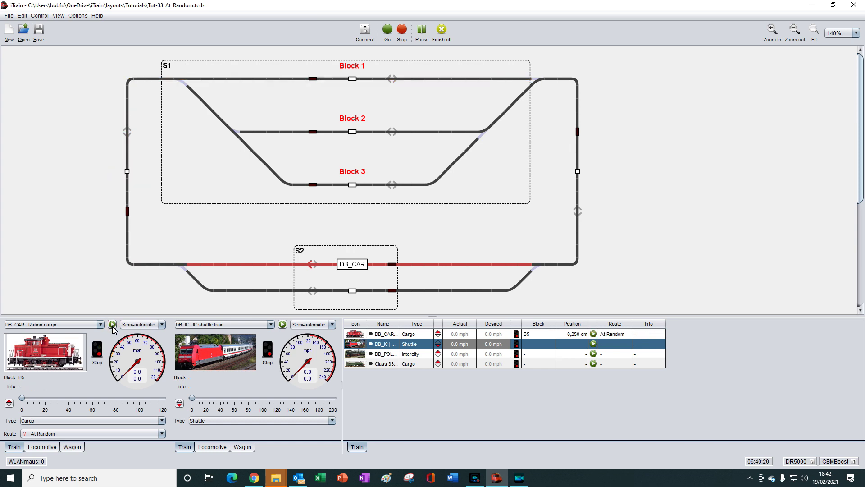
pyautogui.click(112, 328)
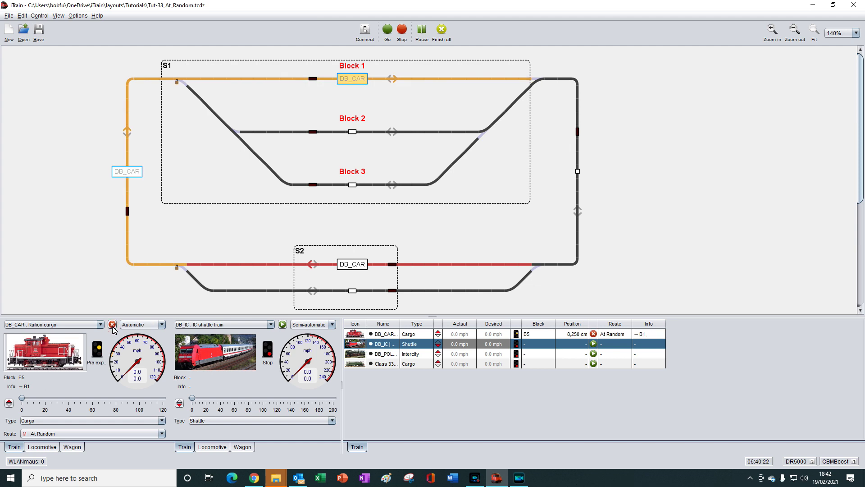
pyautogui.click(112, 328)
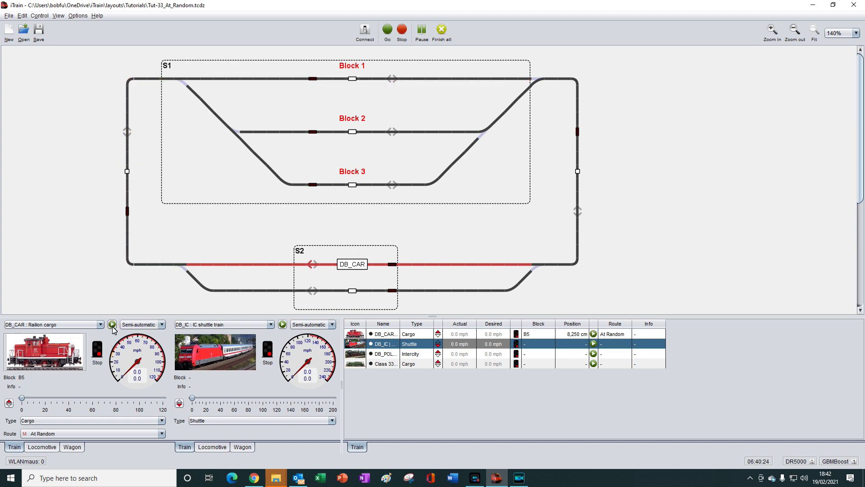
pyautogui.click(113, 328)
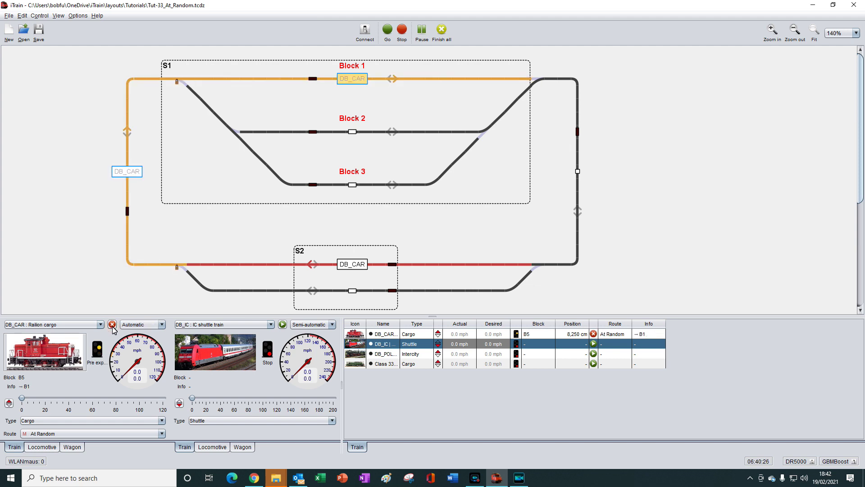
pyautogui.click(112, 327)
pyautogui.click(113, 328)
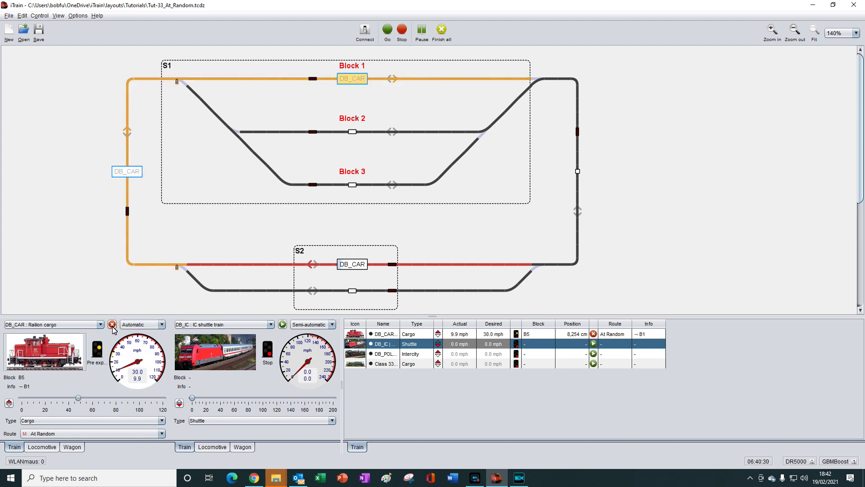
pyautogui.click(113, 328)
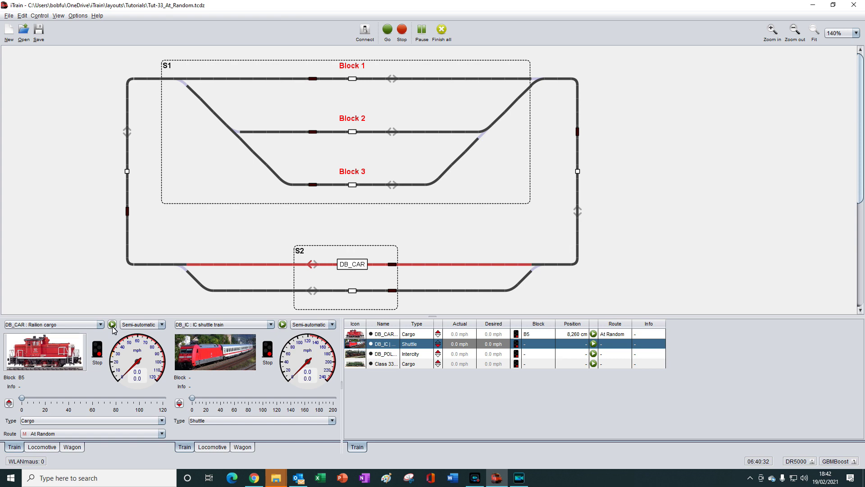
# Change the block selection of the At Random route's second item (B1, B2, B3) to At random and apply it
pyautogui.click(22, 17)
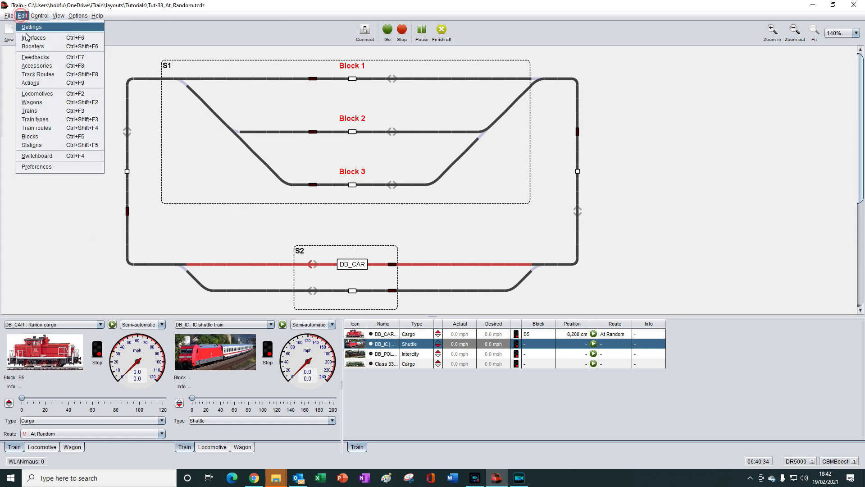
pyautogui.click(45, 128)
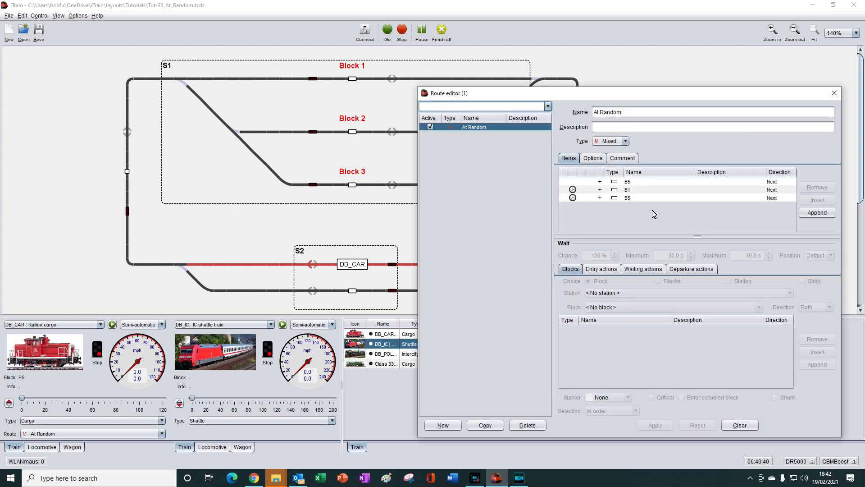
pyautogui.click(639, 191)
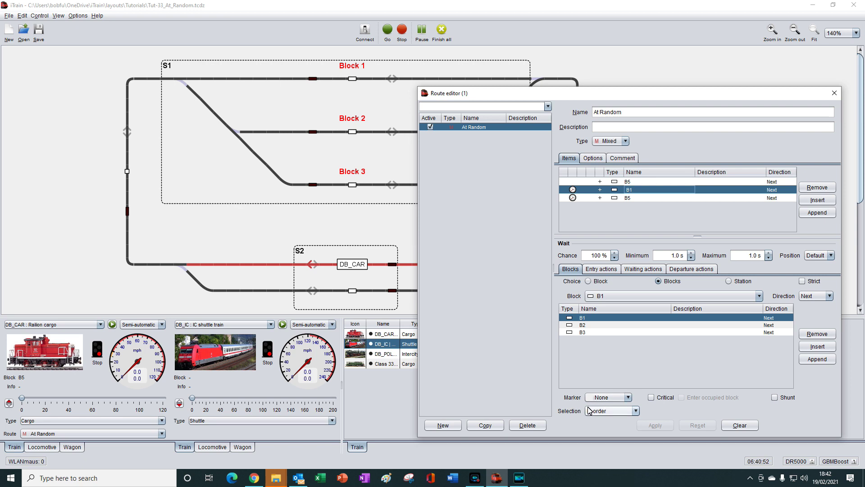
pyautogui.click(636, 411)
pyautogui.click(604, 363)
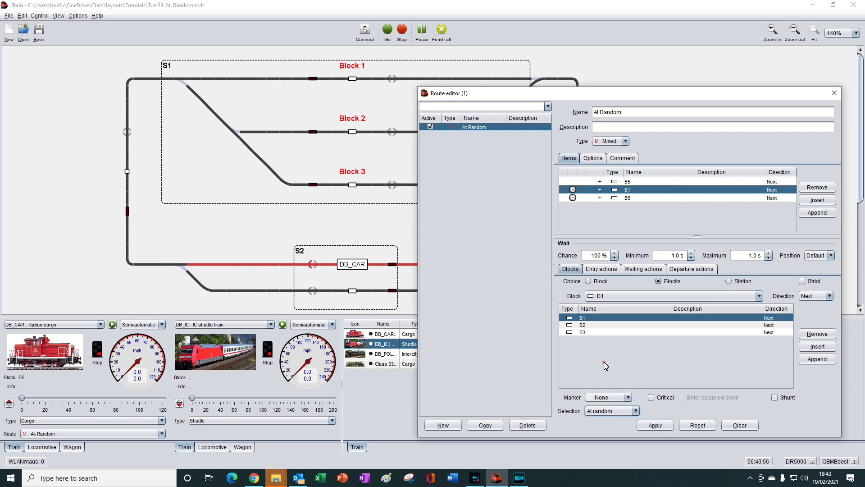
pyautogui.click(652, 426)
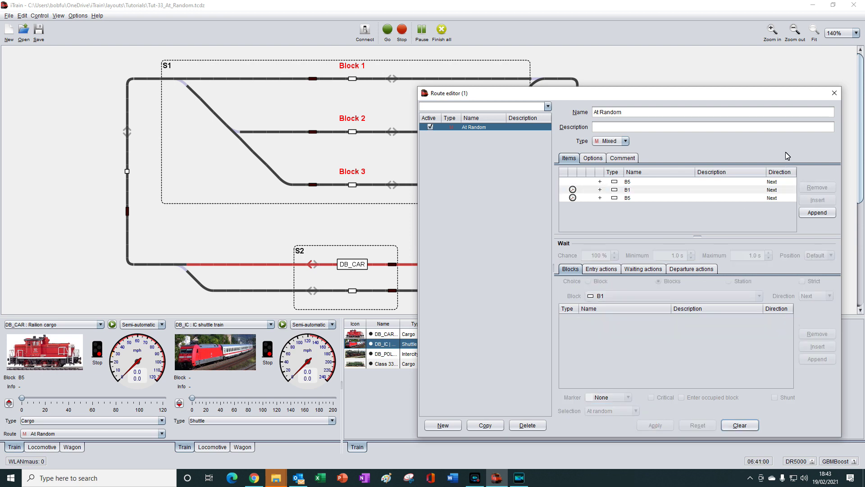
pyautogui.click(833, 93)
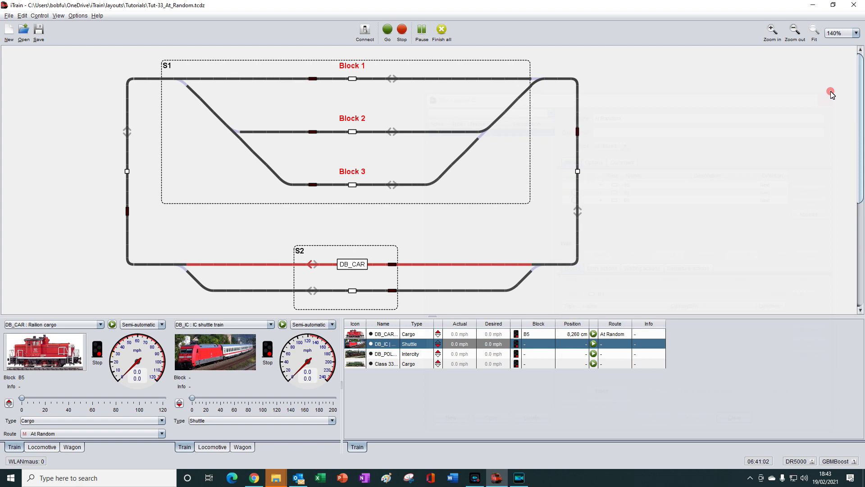
# Start and stop DB_CAR twice to check which S1 block is reserved with At random selection
pyautogui.click(113, 325)
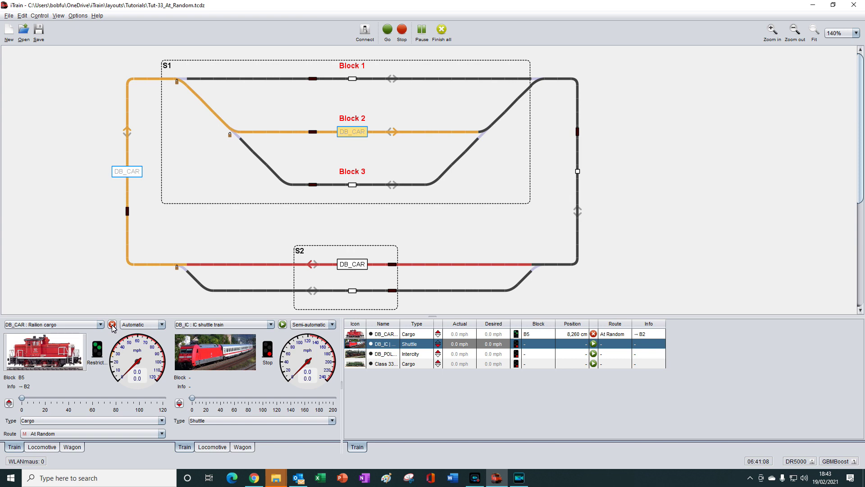
pyautogui.click(112, 325)
pyautogui.click(112, 325)
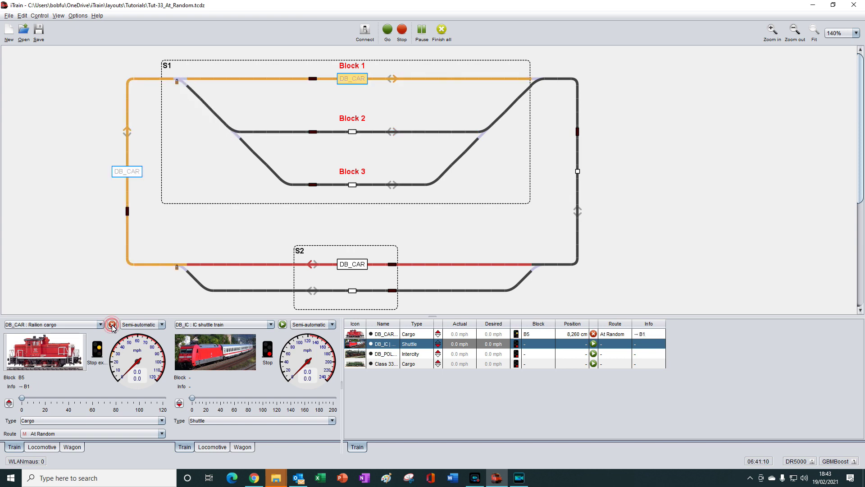
pyautogui.click(112, 325)
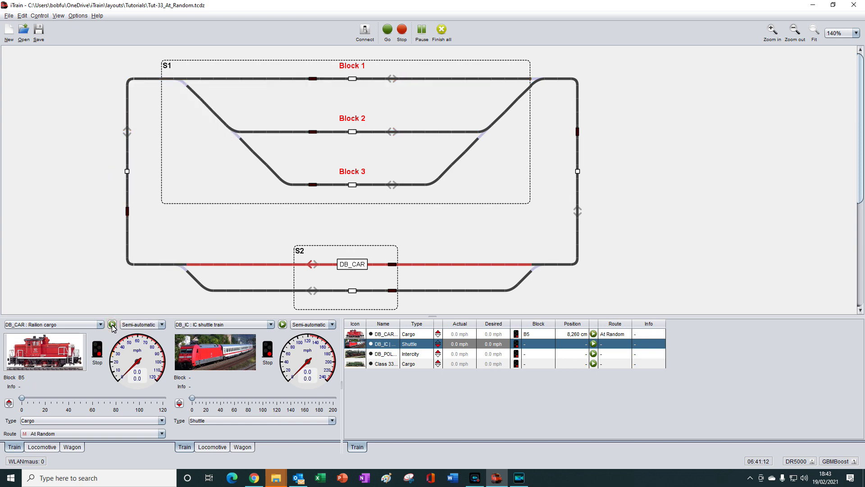
# Restart DB_CAR from S2 several times with At random selection, run it into Block 3 of S1 and stop it there
pyautogui.click(112, 324)
pyautogui.click(112, 325)
pyautogui.click(112, 325)
pyautogui.click(113, 325)
pyautogui.click(112, 325)
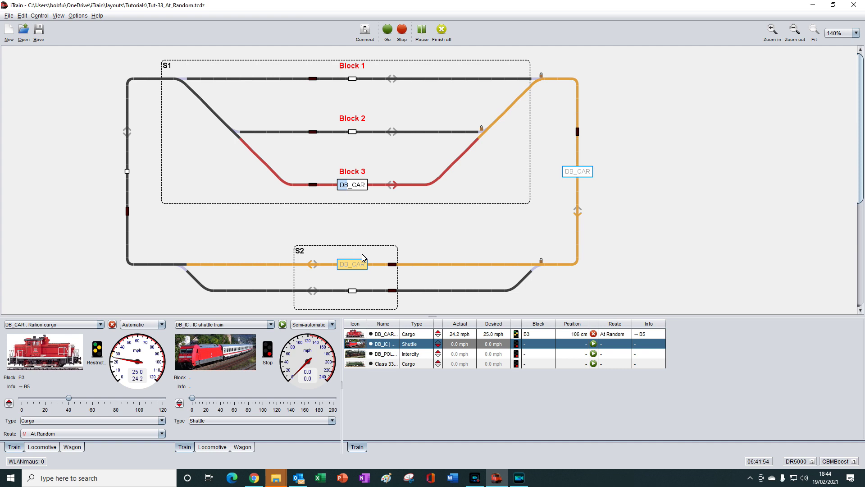
pyautogui.click(111, 324)
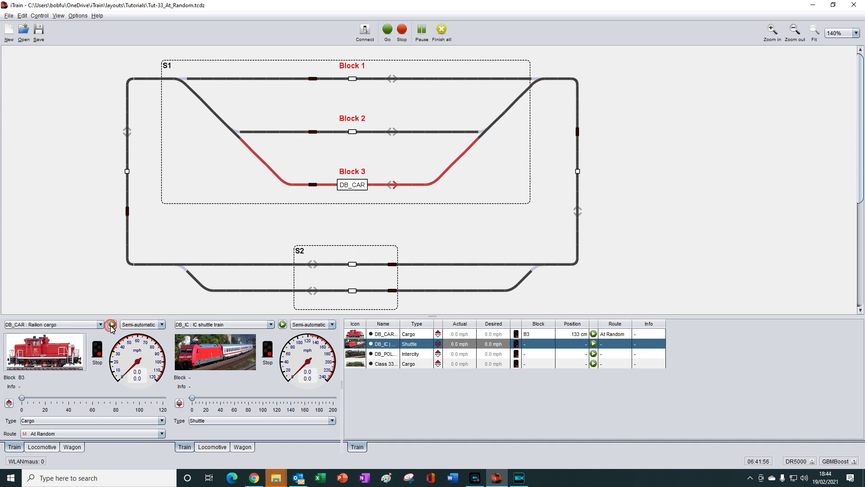
# Start and stop DB_CAR four times from Block 3 to check which S2 block is reserved with In order selection
pyautogui.click(112, 325)
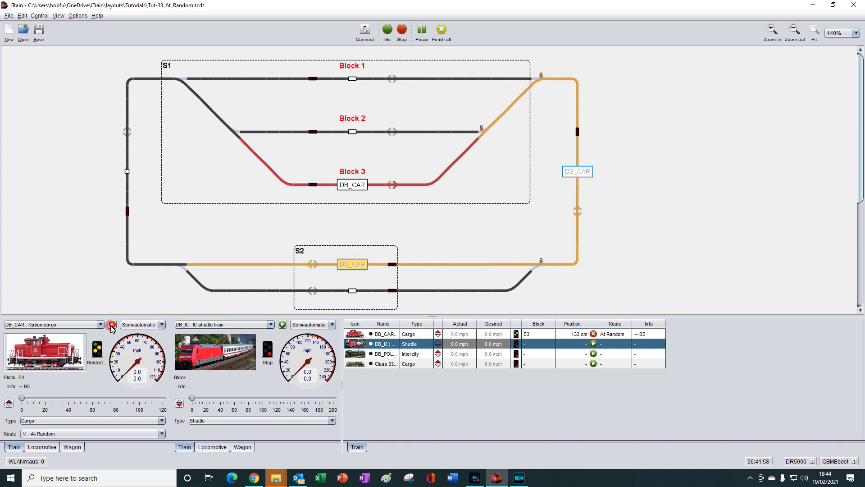
pyautogui.click(112, 324)
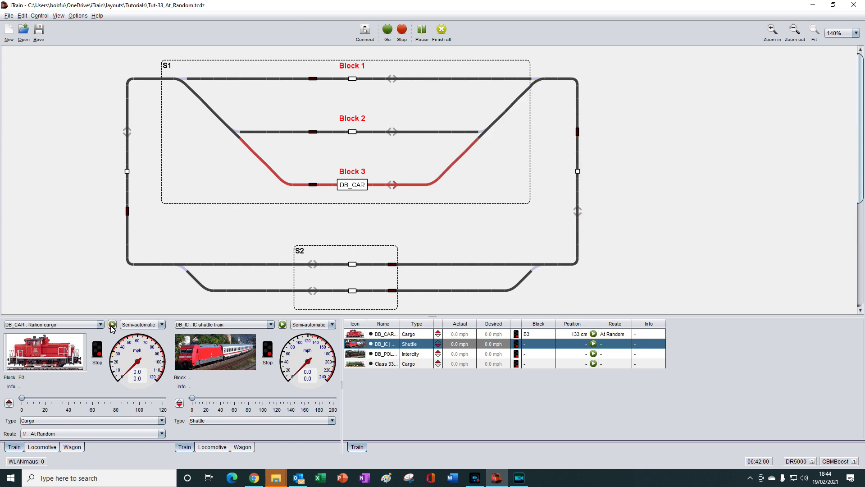
pyautogui.click(111, 324)
pyautogui.click(112, 324)
pyautogui.click(111, 325)
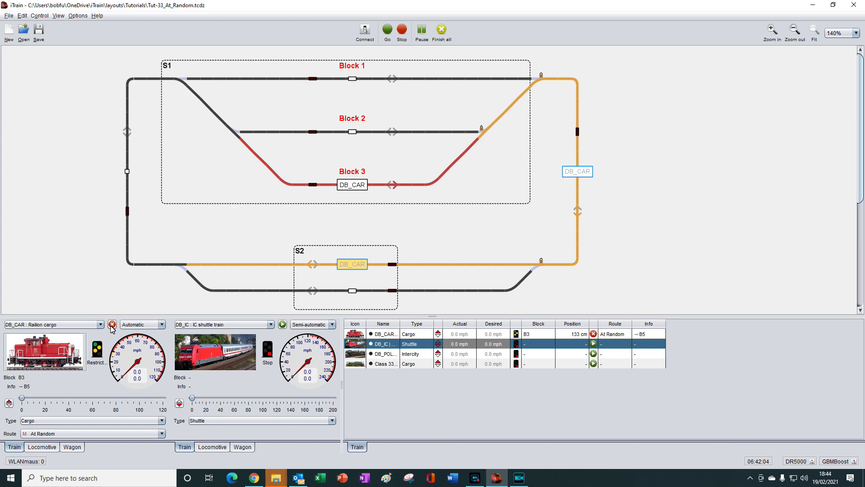
pyautogui.click(112, 324)
pyautogui.click(112, 324)
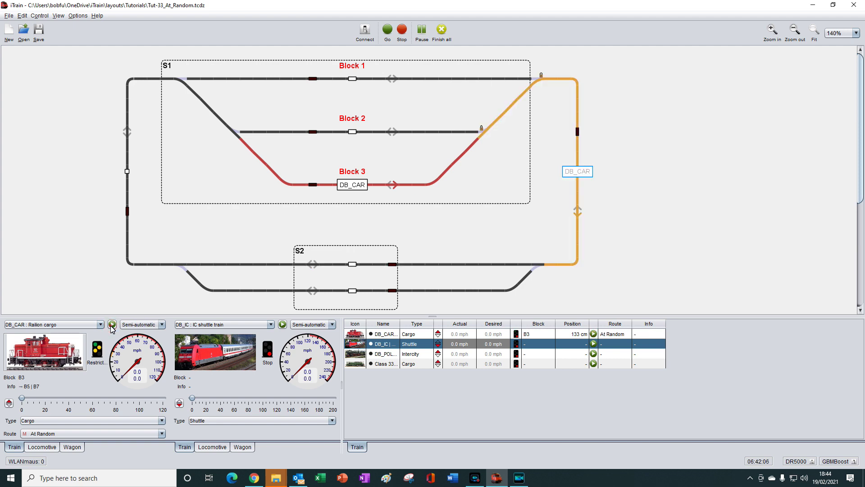
pyautogui.click(111, 325)
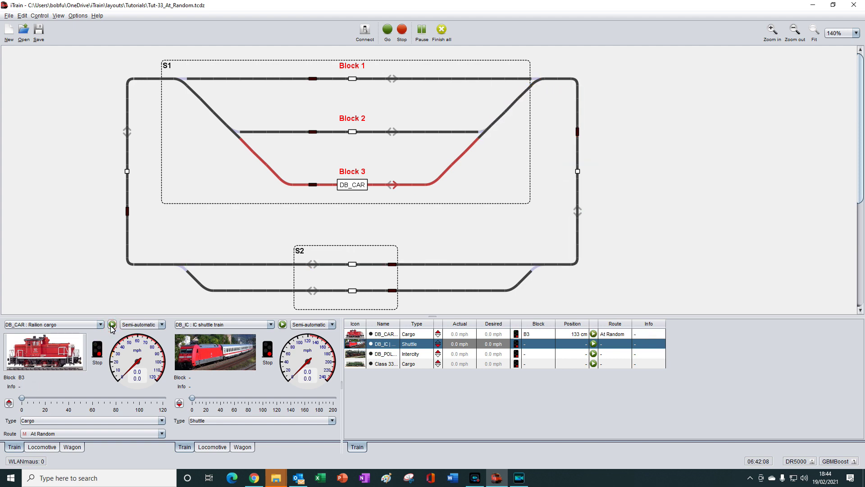
# Change the block selection of the At Random route's third item (B5, B7) to At random, apply it and close the route editor
pyautogui.click(22, 17)
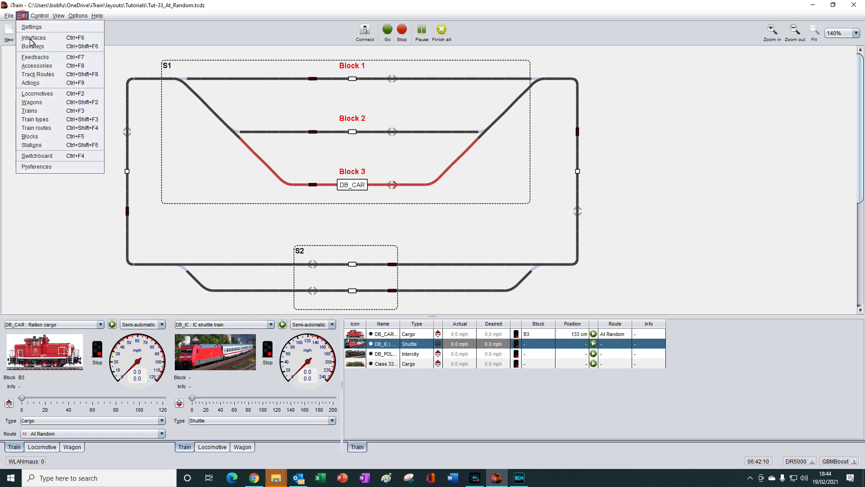
pyautogui.click(36, 128)
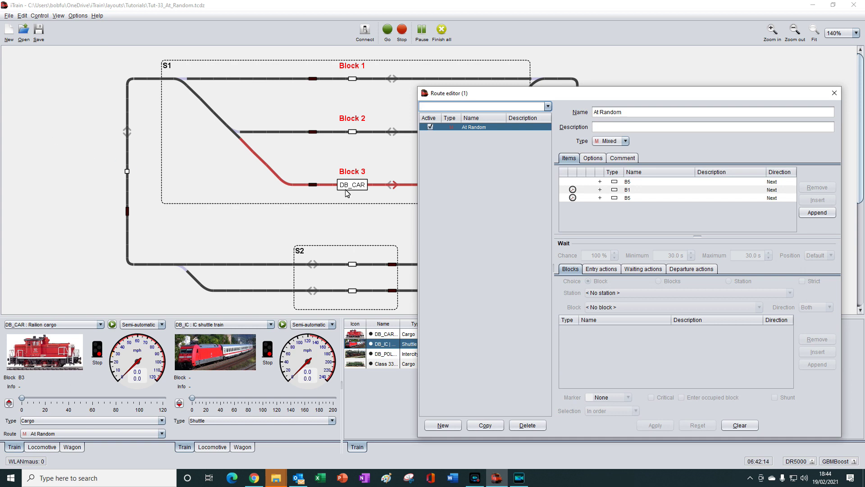
pyautogui.click(629, 198)
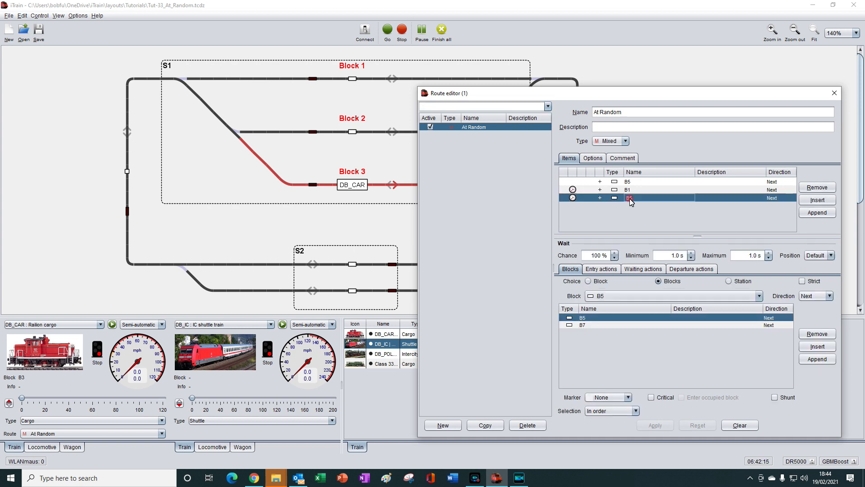
pyautogui.click(636, 411)
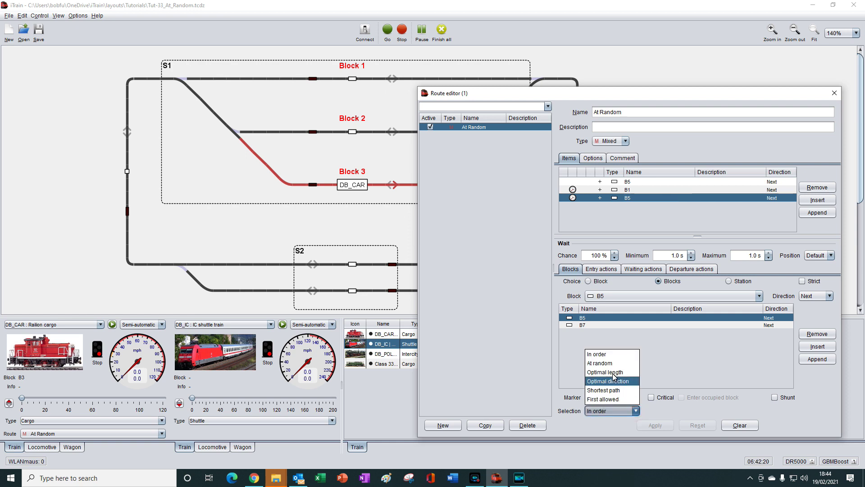
pyautogui.click(602, 367)
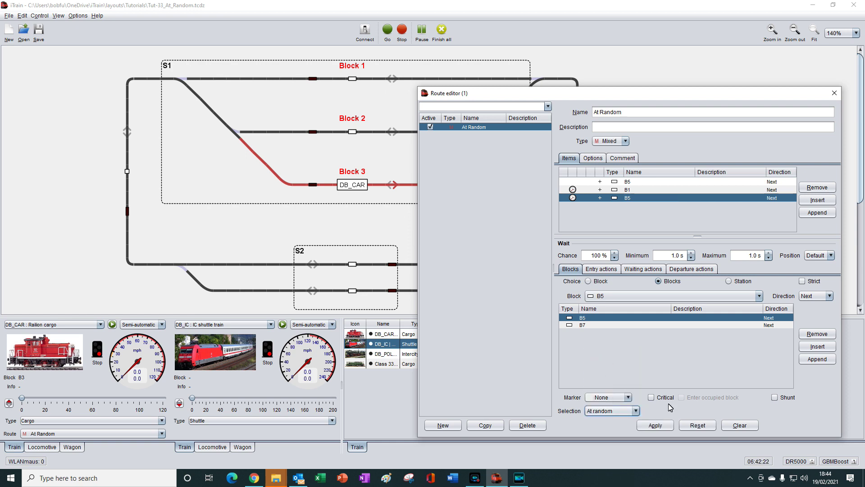
pyautogui.click(656, 426)
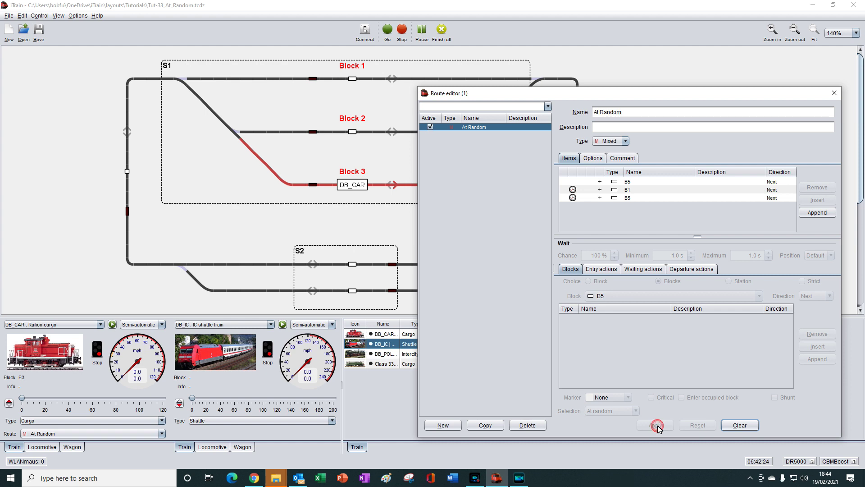
pyautogui.click(833, 91)
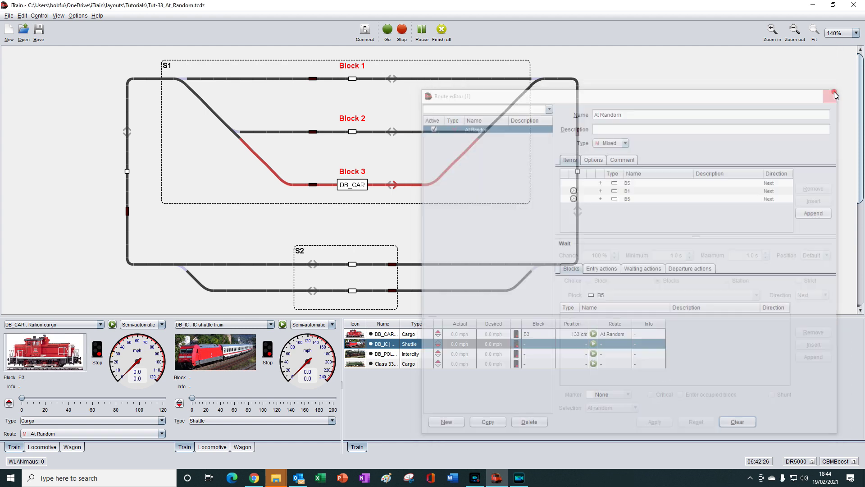
# Start and stop DB_CAR three times from Block 3 to check which S2 block is reserved with At random selection
pyautogui.click(112, 324)
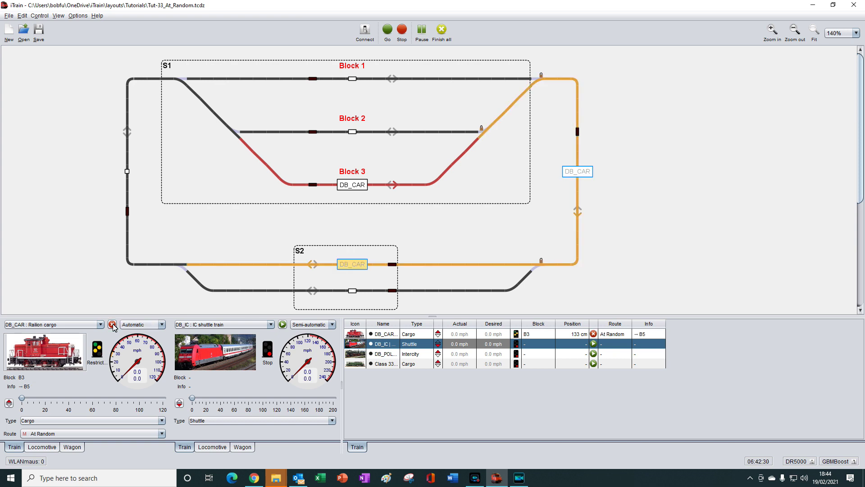
pyautogui.click(112, 325)
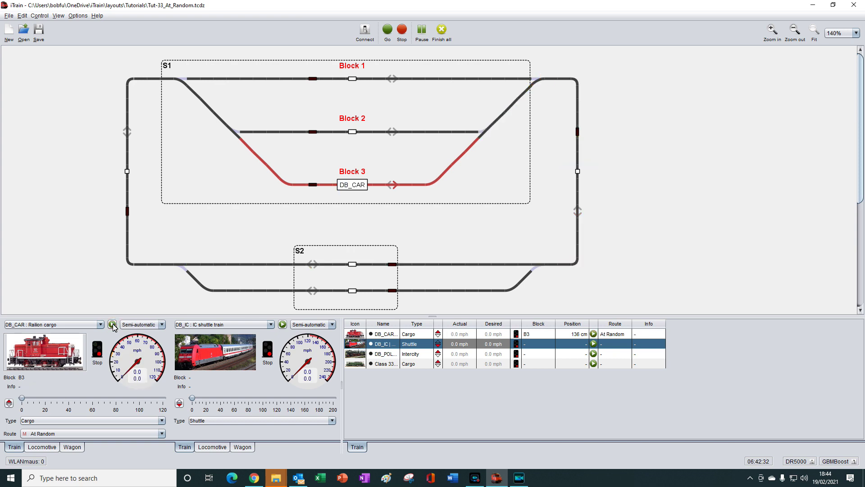
pyautogui.click(112, 325)
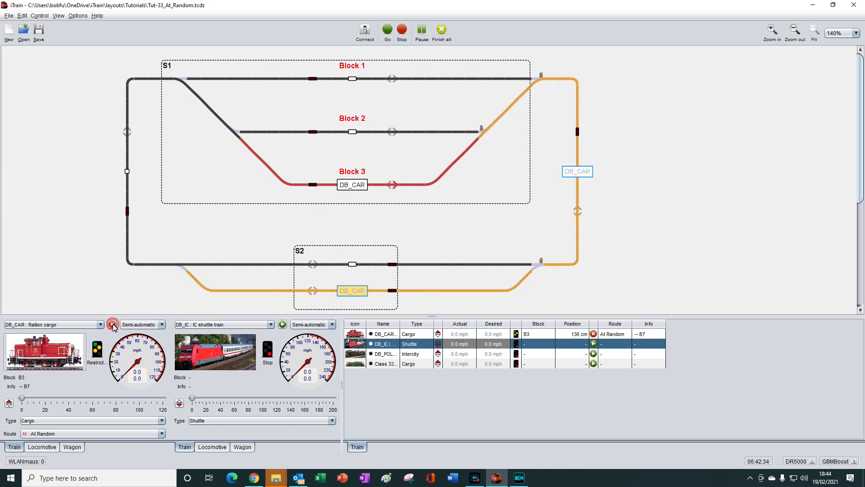
pyautogui.click(112, 324)
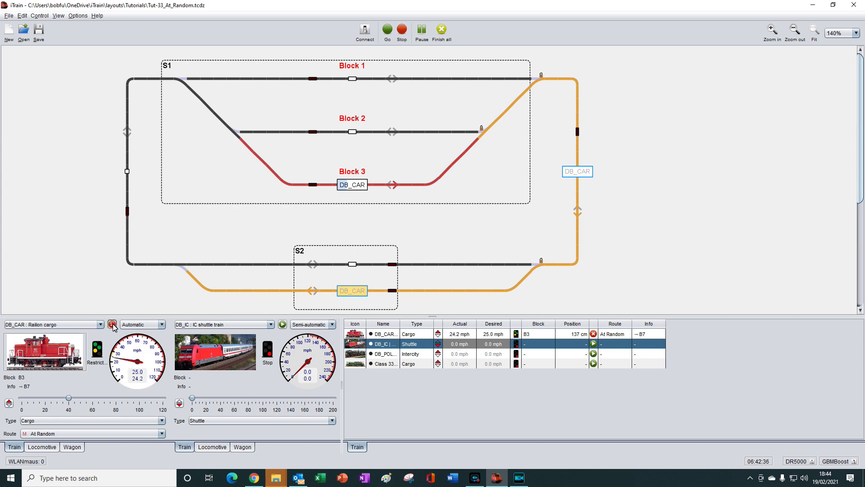
pyautogui.click(112, 325)
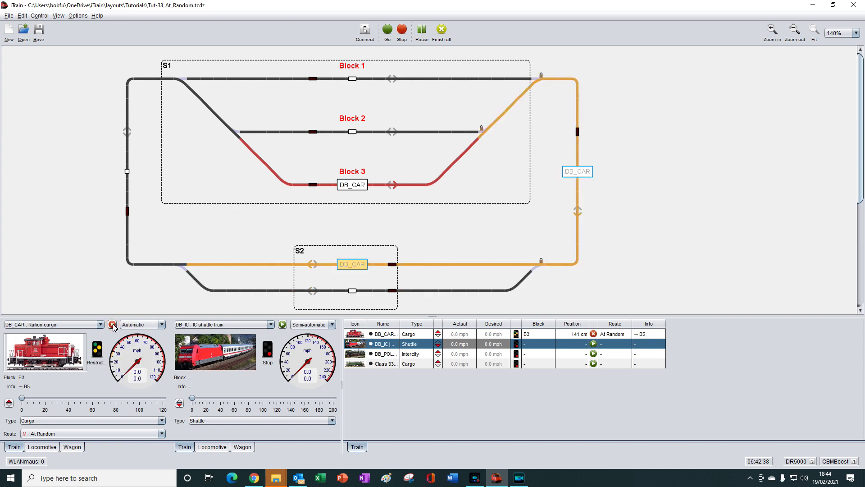
pyautogui.click(112, 324)
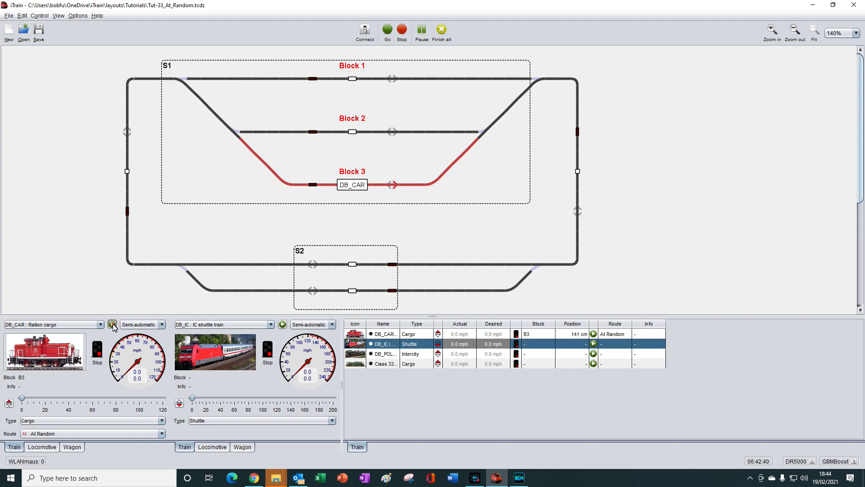
# Run DB_CAR from Block 3 into S2 by triggering the feedbacks in B4 and B5, and stop it in B5
pyautogui.click(112, 325)
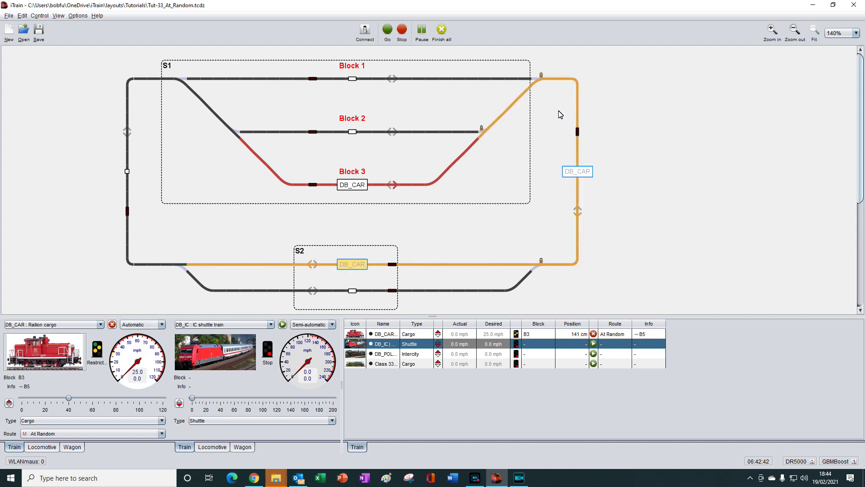
pyautogui.click(578, 132)
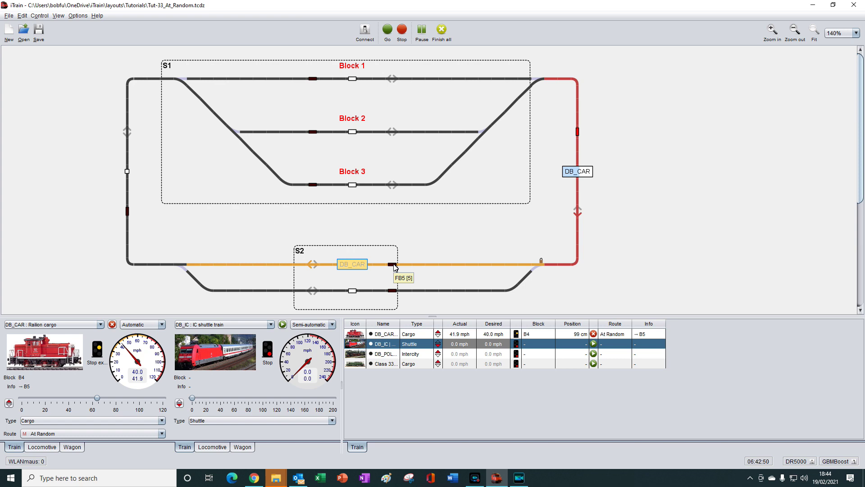
pyautogui.click(393, 267)
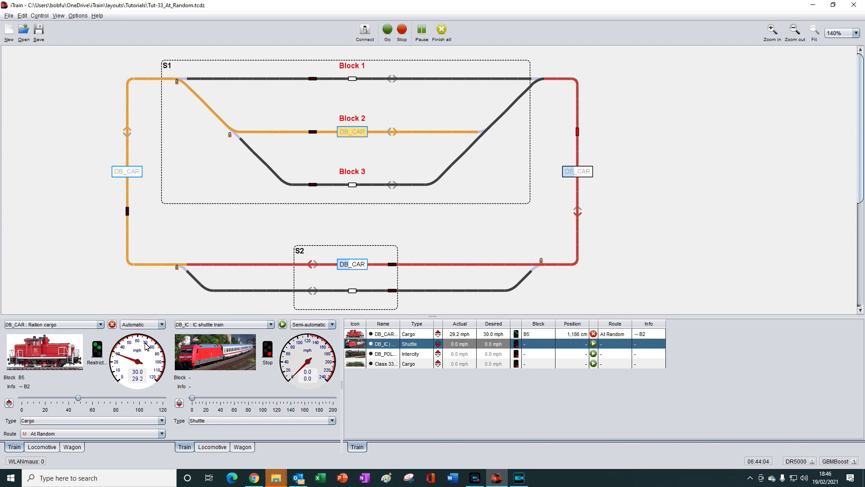
pyautogui.click(113, 324)
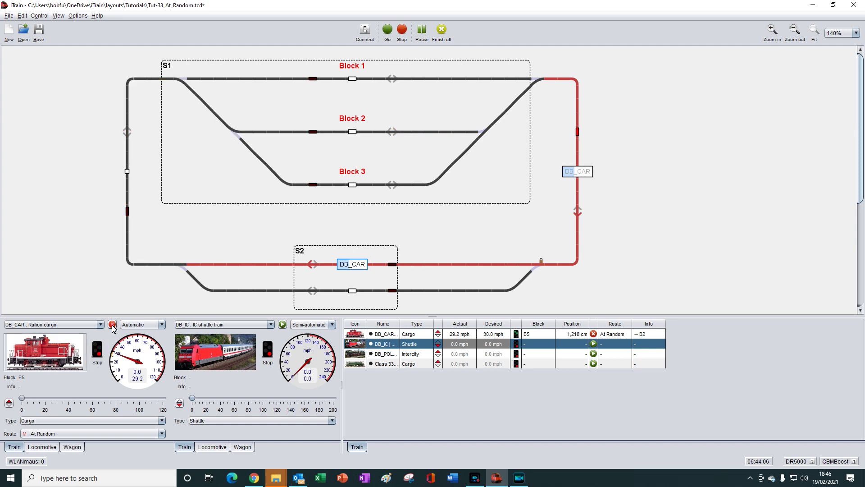
# Examine the block selection options in station S1's properties and accept the dialog with At random selected
pyautogui.rightClick(505, 153)
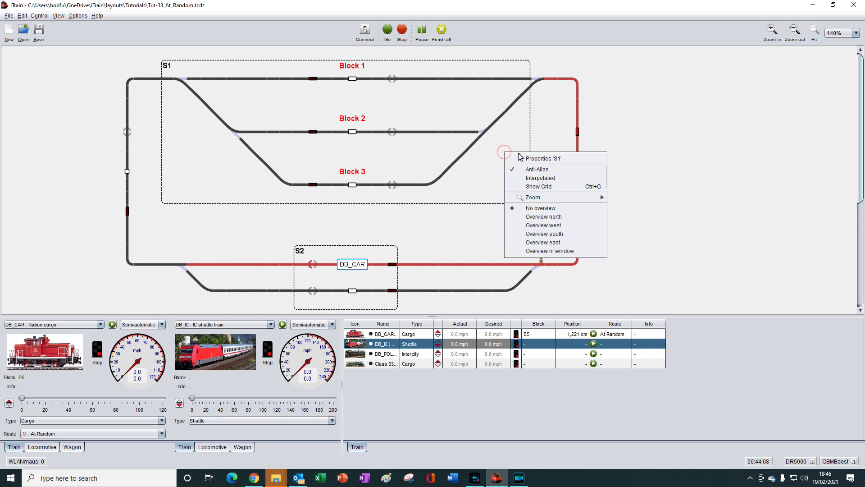
pyautogui.click(543, 158)
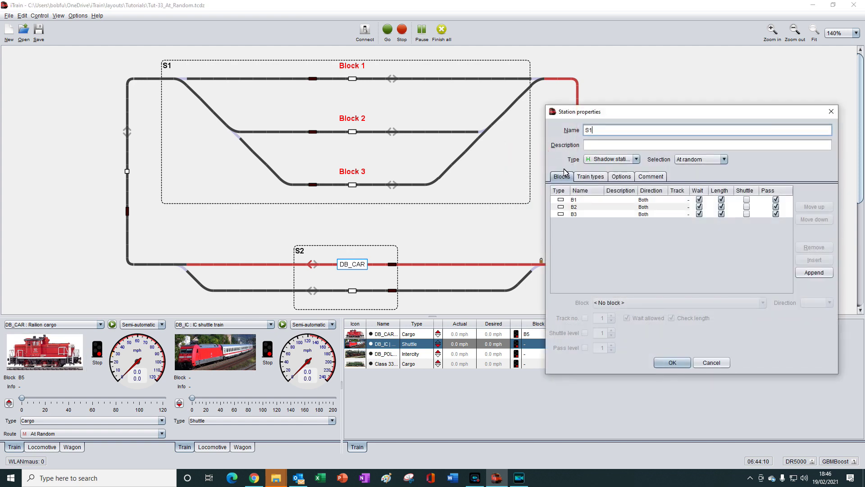
pyautogui.click(725, 159)
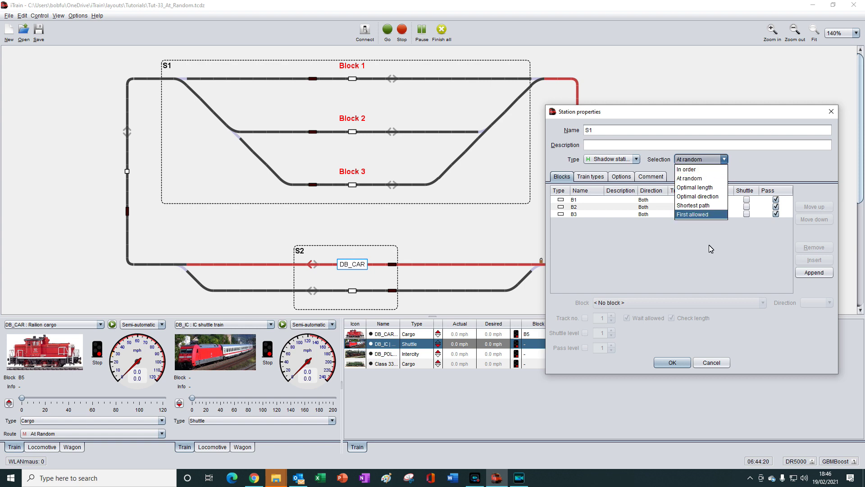
pyautogui.click(679, 365)
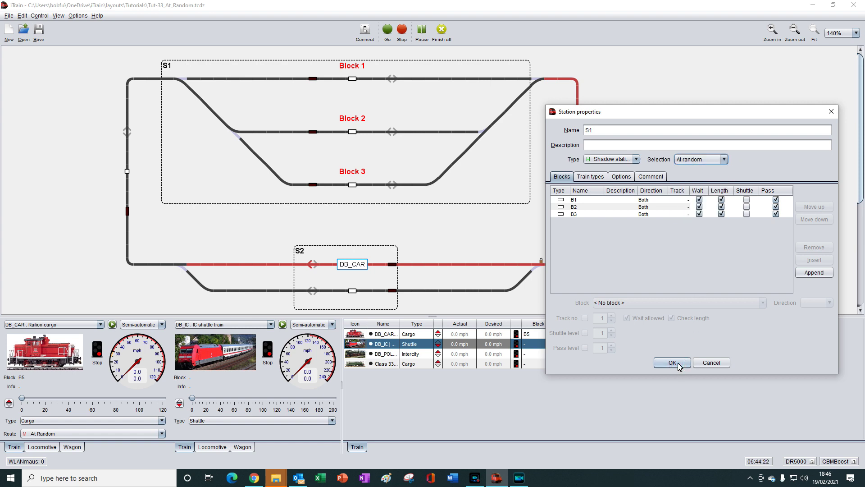